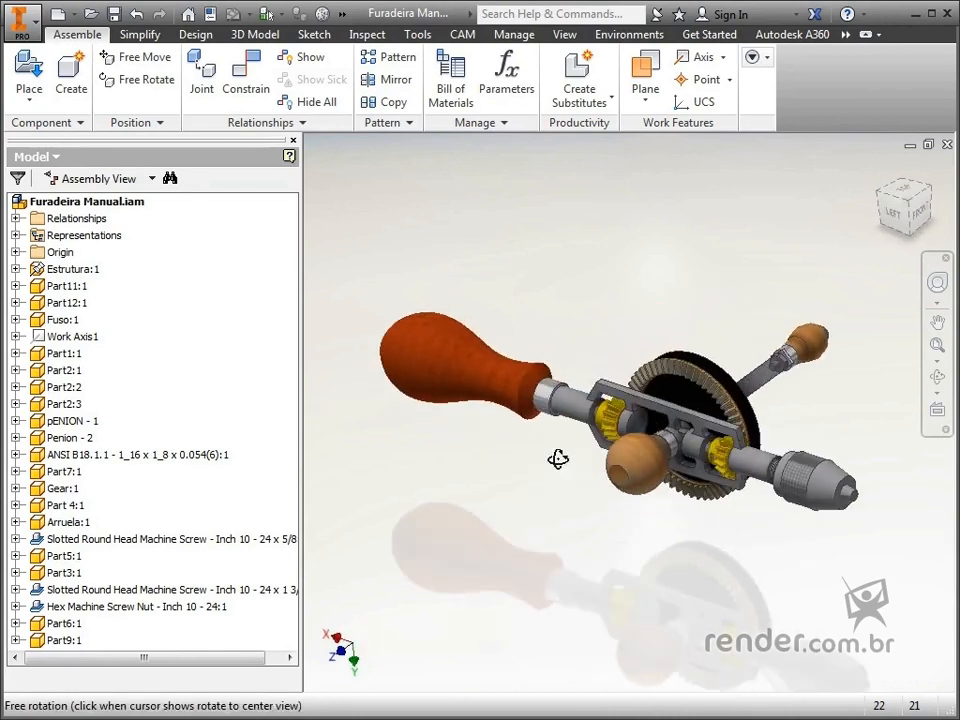
- Examine the teeth of the large bevel gear and of the yellow pinions up close
shift+middle_drag(591, 519, 512, 540)
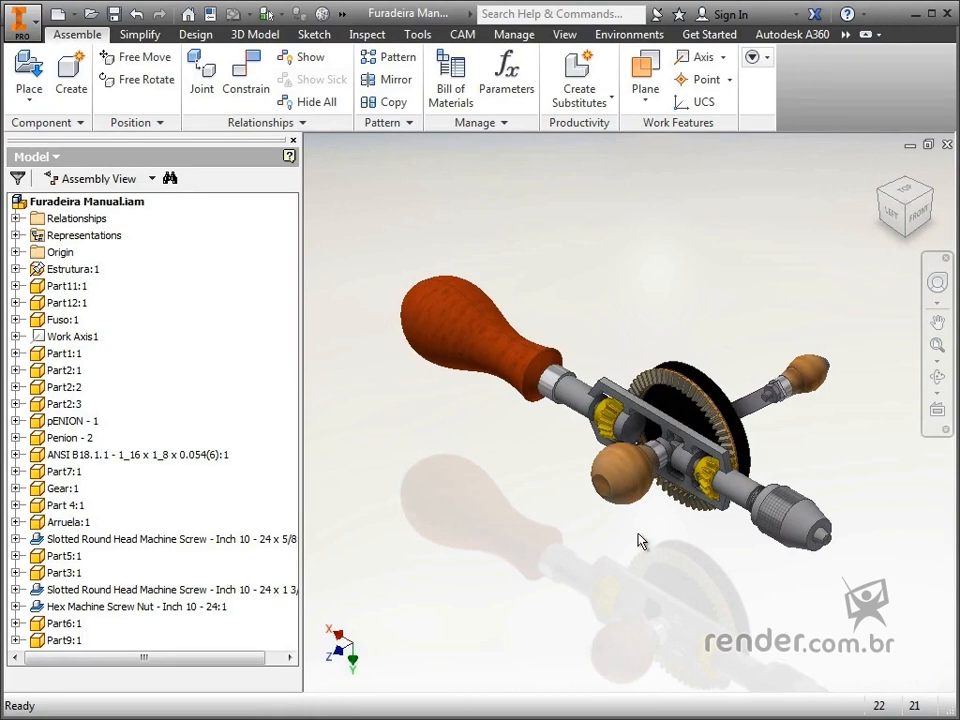
scroll(729, 454, up, 6)
middle_drag(732, 512, 714, 540)
shift+middle_drag(628, 420, 695, 305)
scroll(697, 306, up, 5)
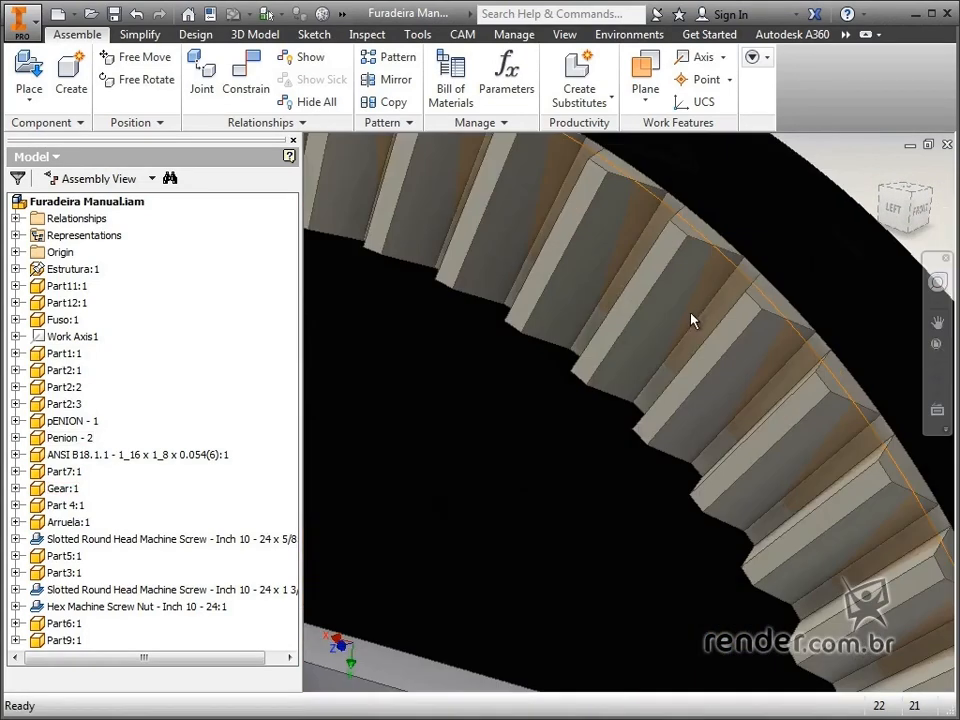
scroll(692, 319, down, 5)
scroll(681, 626, up, 5)
shift+middle_drag(681, 626, 845, 468)
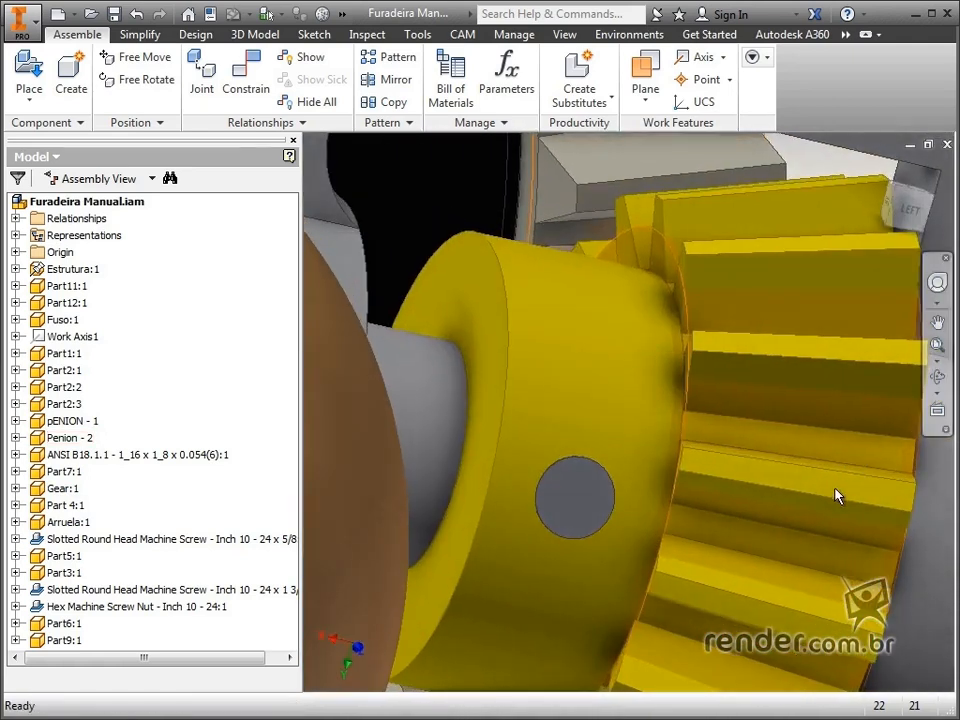
scroll(836, 493, down, 5)
middle_drag(482, 424, 930, 474)
scroll(508, 328, up, 3)
shift+middle_drag(461, 317, 553, 480)
scroll(553, 480, down, 5)
- Inspect from the front how the pinion teeth mesh with the large bevel gear
click(916, 210)
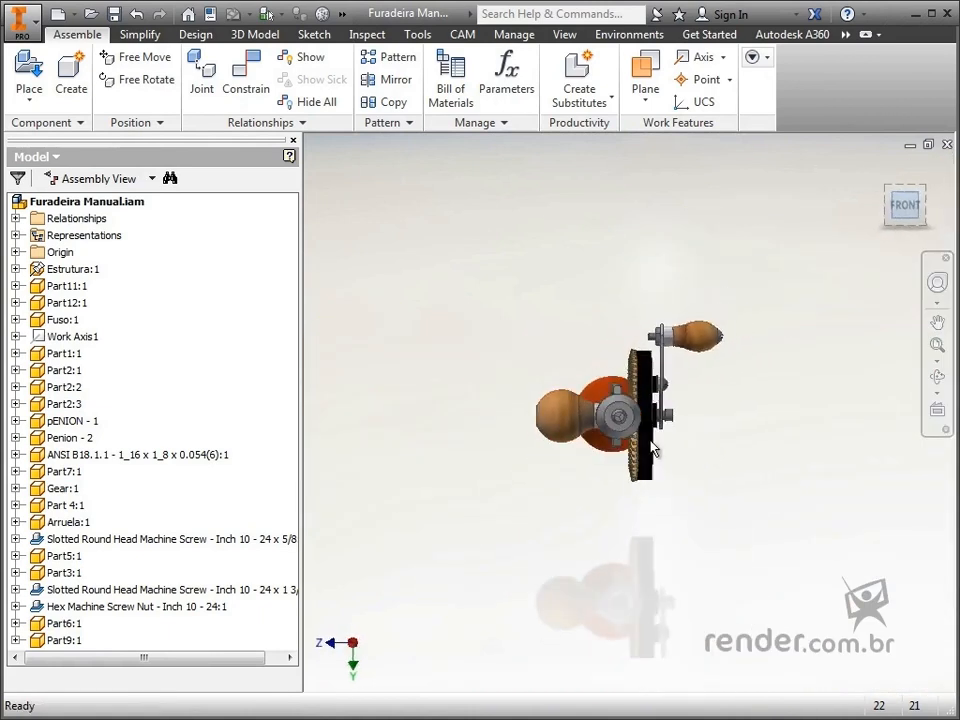
scroll(636, 420, up, 5)
shift+middle_drag(636, 420, 585, 561)
scroll(590, 578, up, 5)
middle_drag(658, 602, 664, 368)
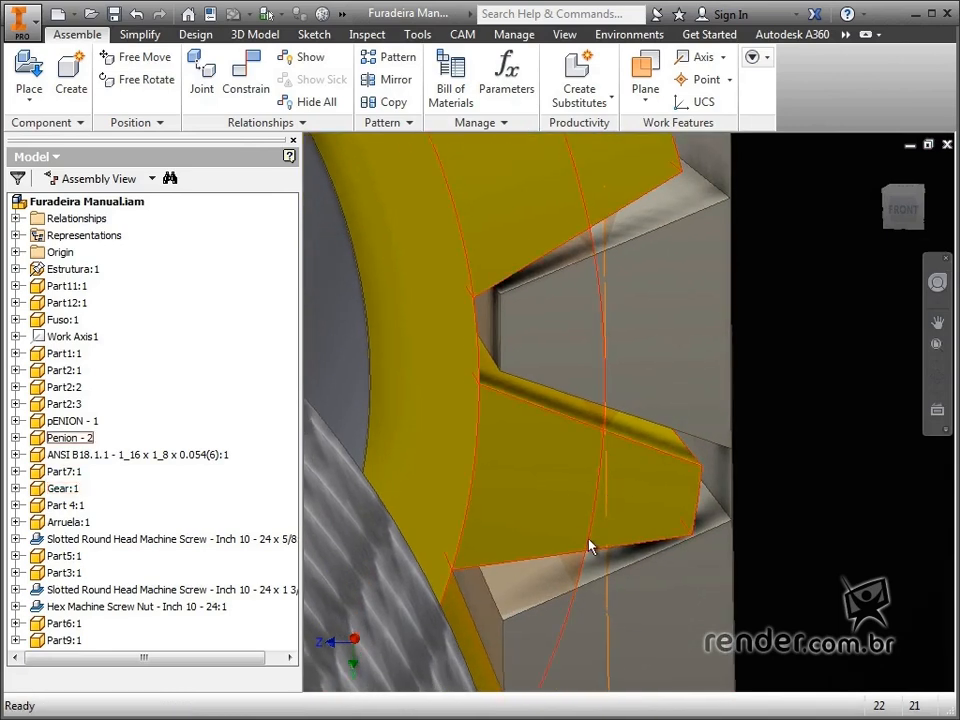
scroll(638, 561, down, 5)
shift+middle_drag(641, 557, 558, 537)
key(F6)
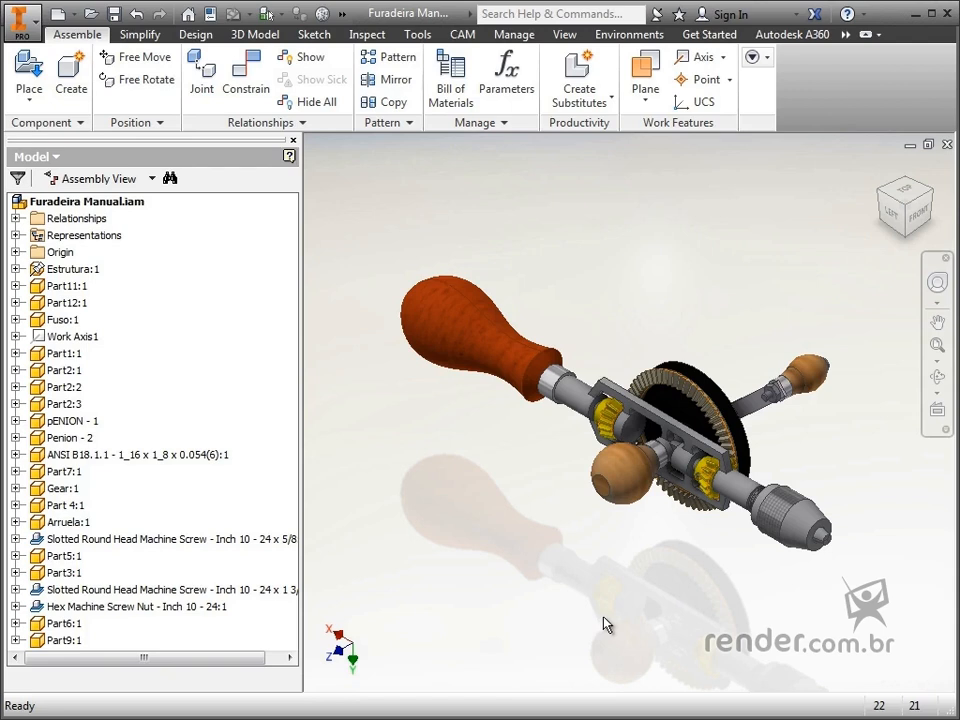
- Turn the crank handle and the chuck to check whether the gears move together
key(F3)
drag(691, 553, 691, 571)
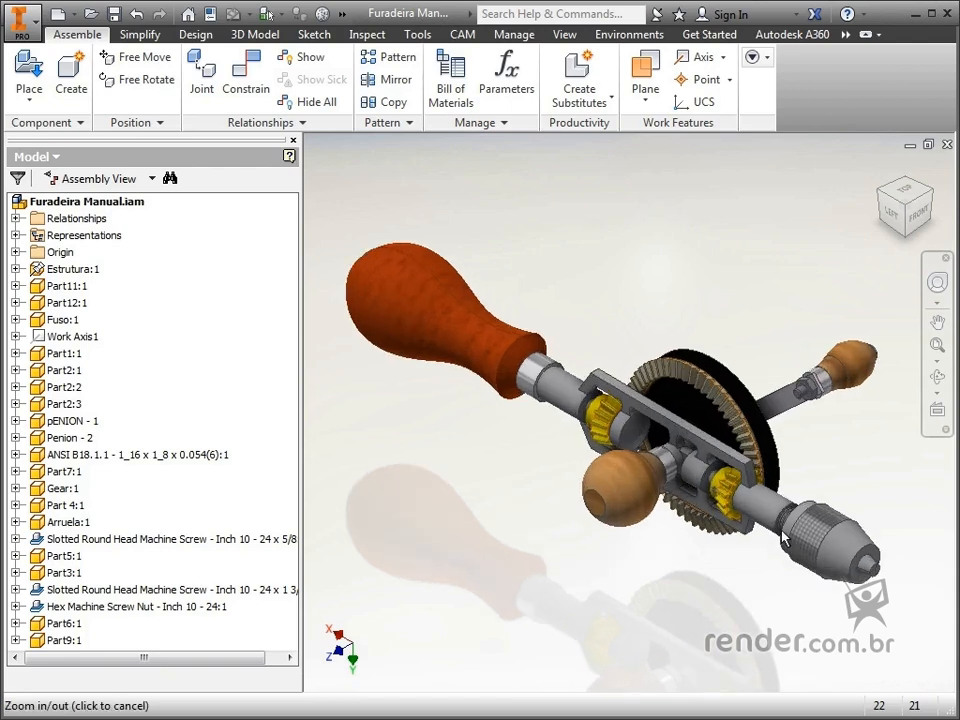
drag(872, 372, 895, 330)
drag(729, 405, 718, 513)
click(652, 572)
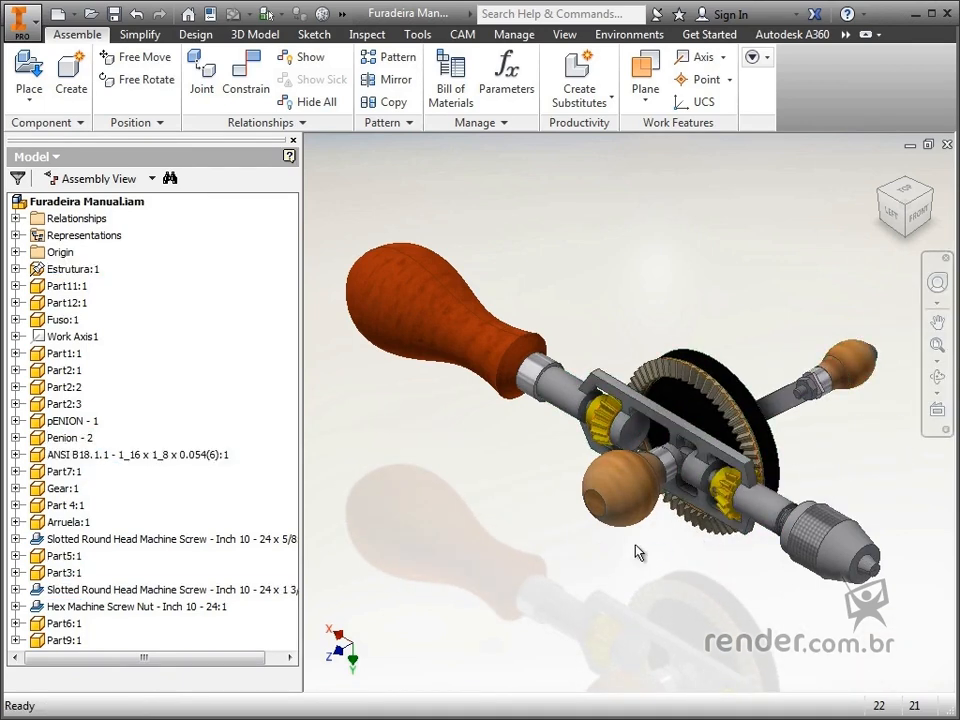
drag(822, 506, 821, 518)
click(747, 613)
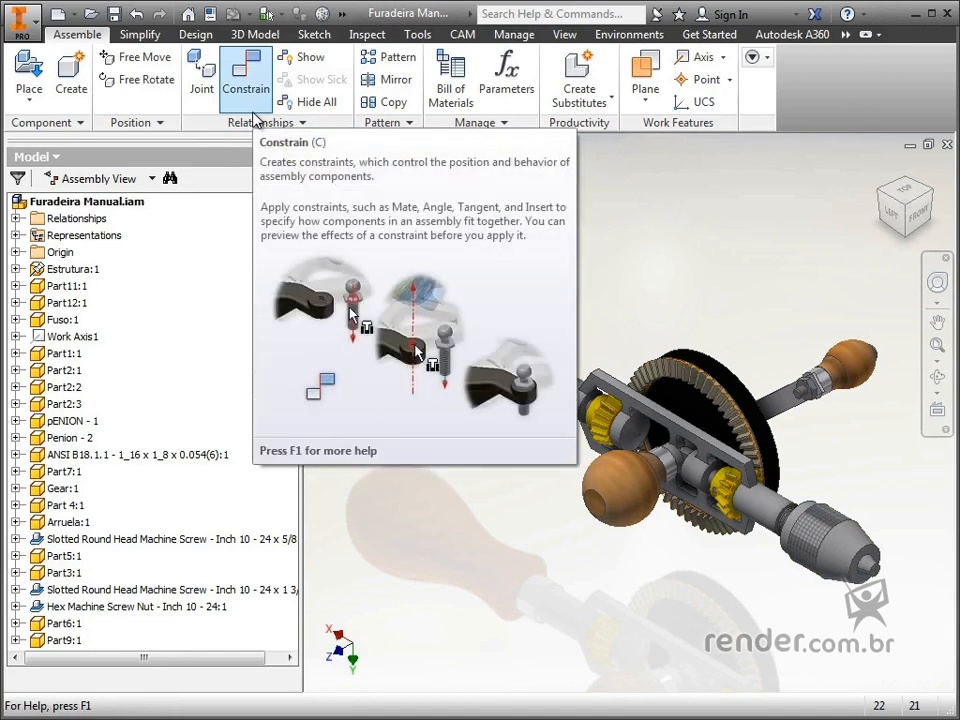
- Set up a rotation motion constraint with the reverse solution between the large bevel gear and the pinion nearest the chuck
click(253, 112)
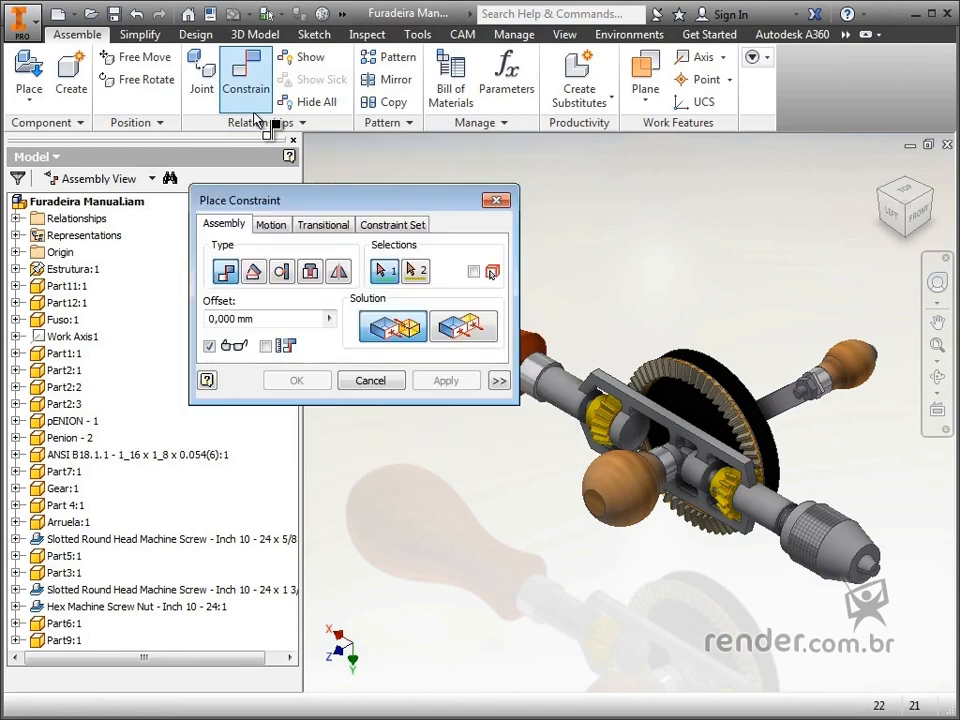
click(269, 225)
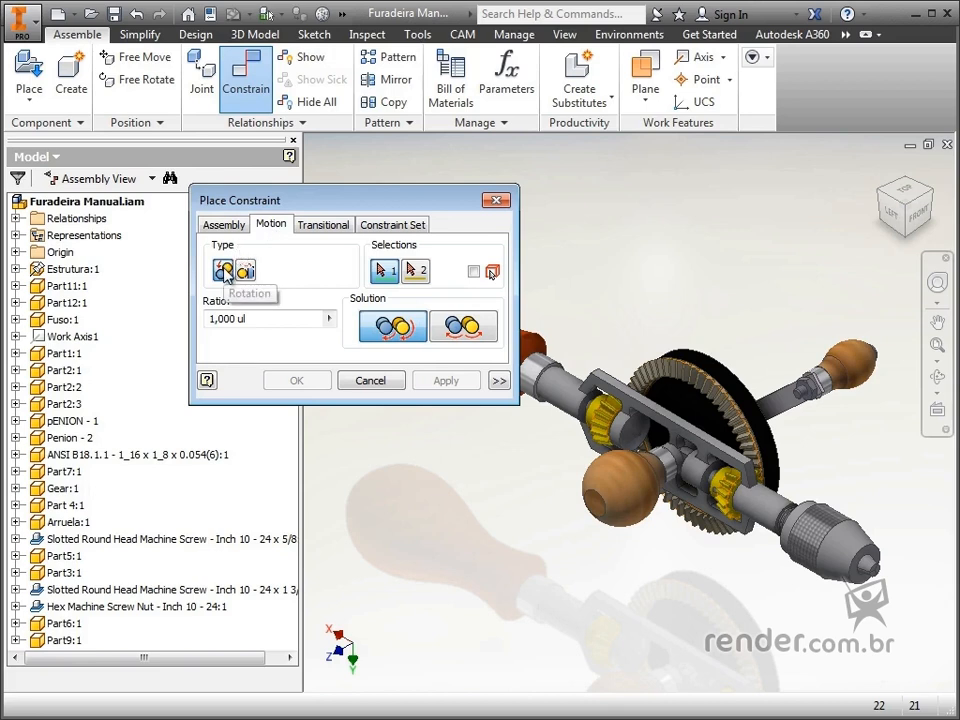
click(472, 338)
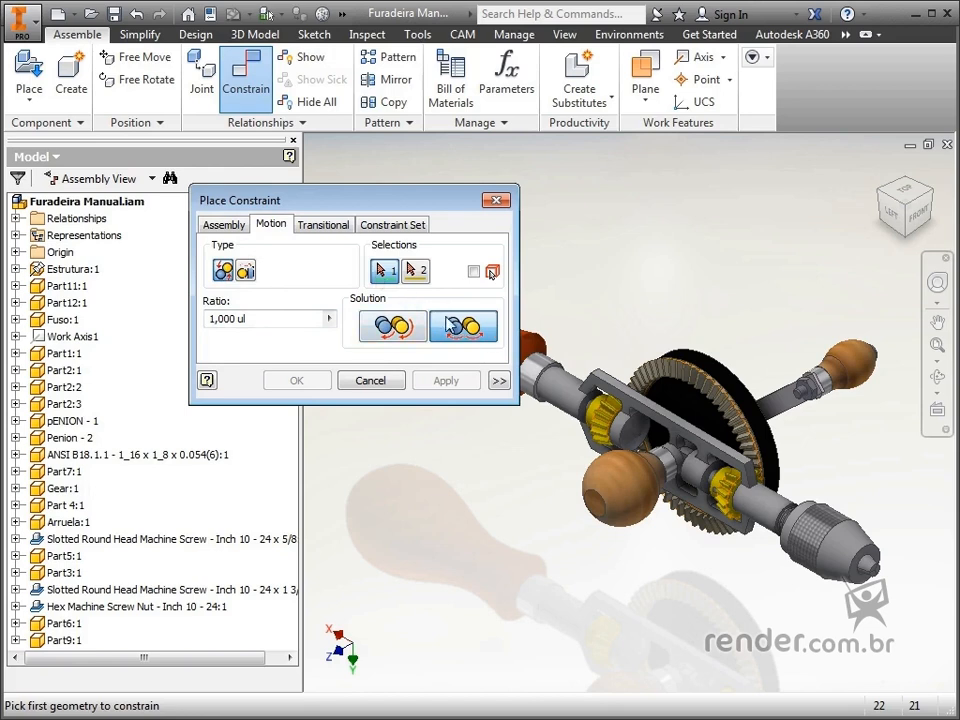
scroll(765, 458, down, 5)
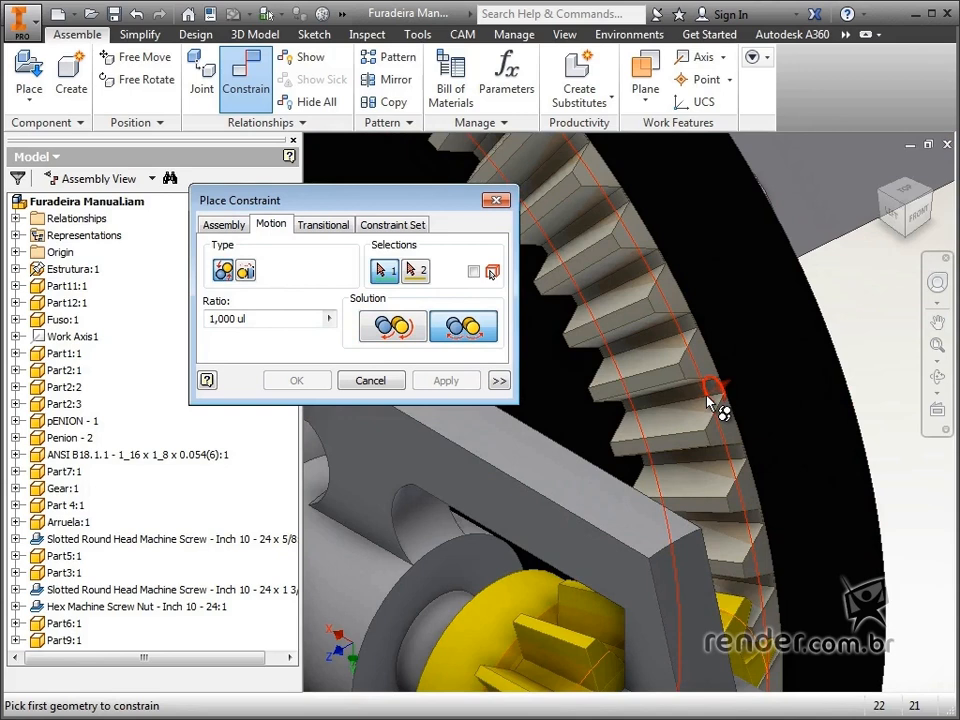
click(708, 402)
scroll(720, 405, up, 4)
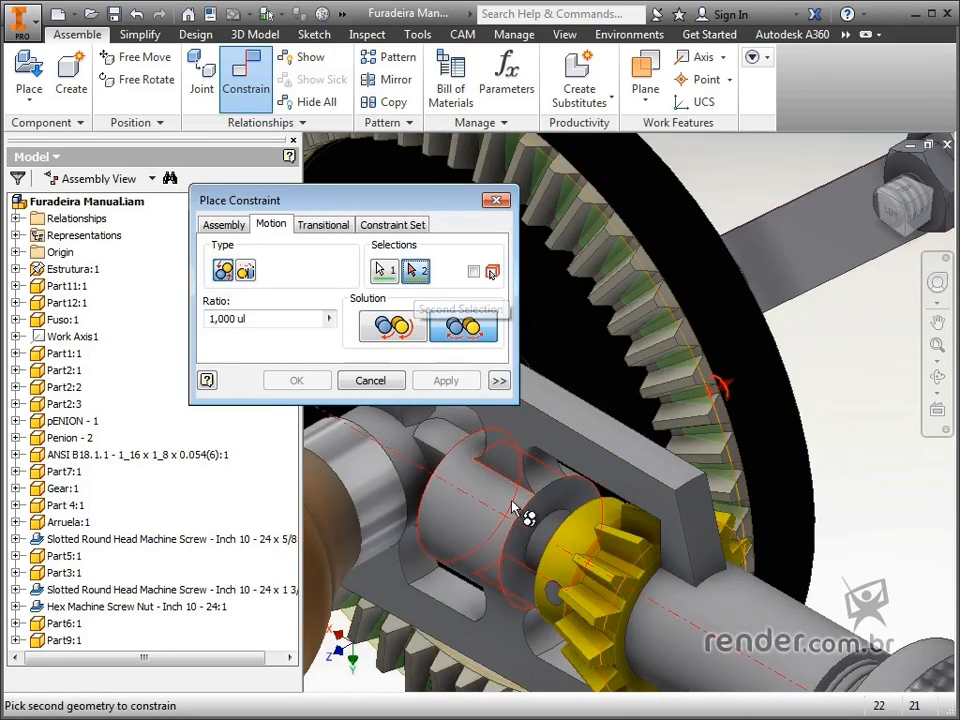
click(628, 569)
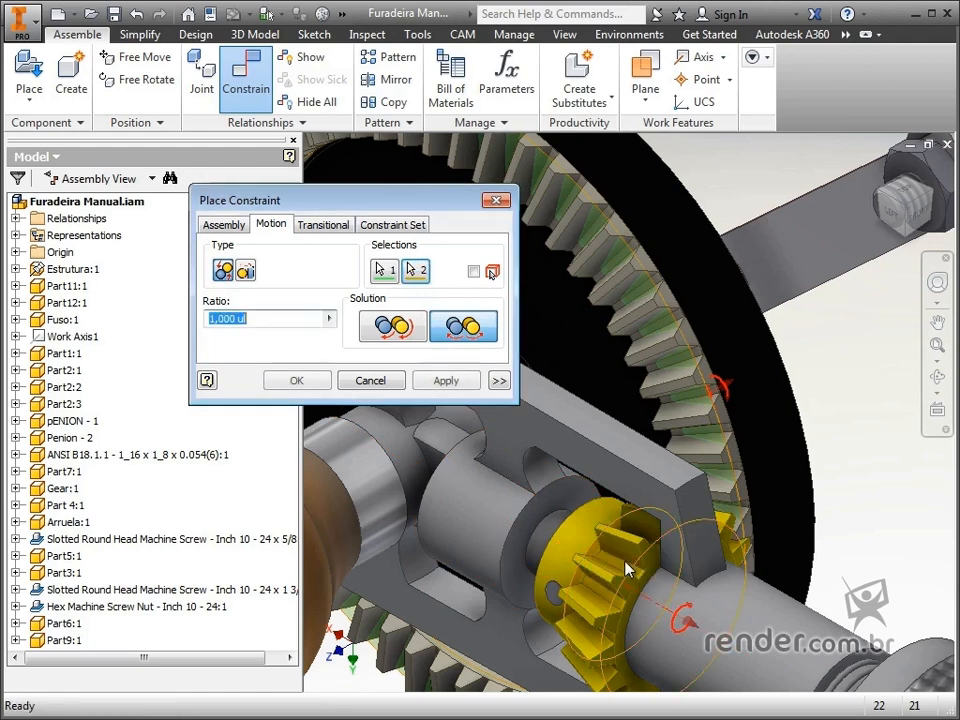
key(F6)
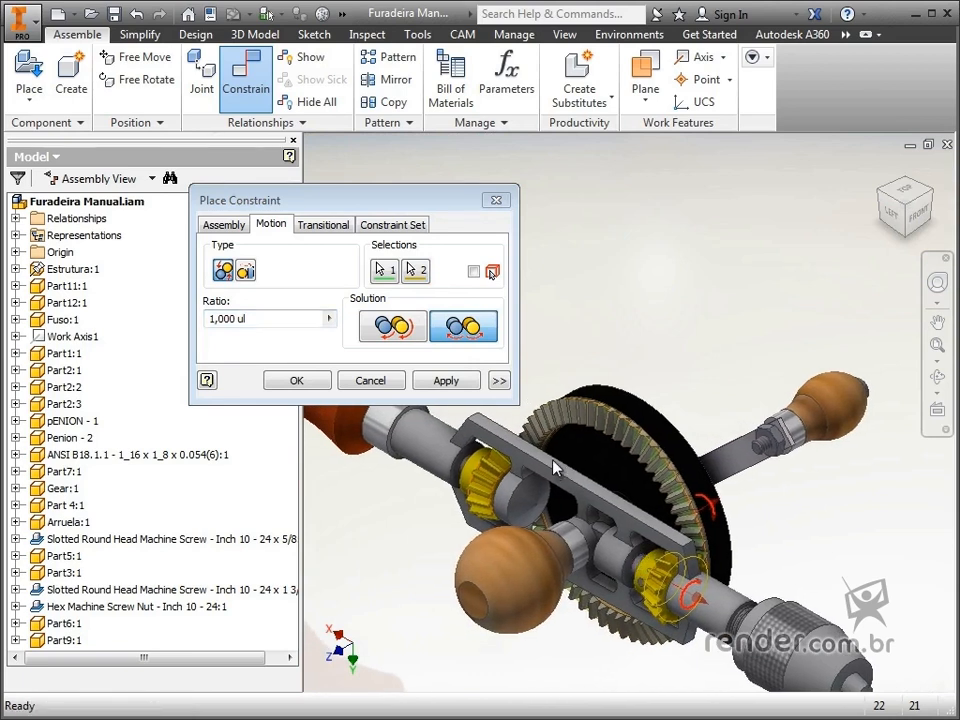
- Set the motion constraint's ratio to 56/15, create it and turn the crank handle to test it
drag(257, 318, 204, 326)
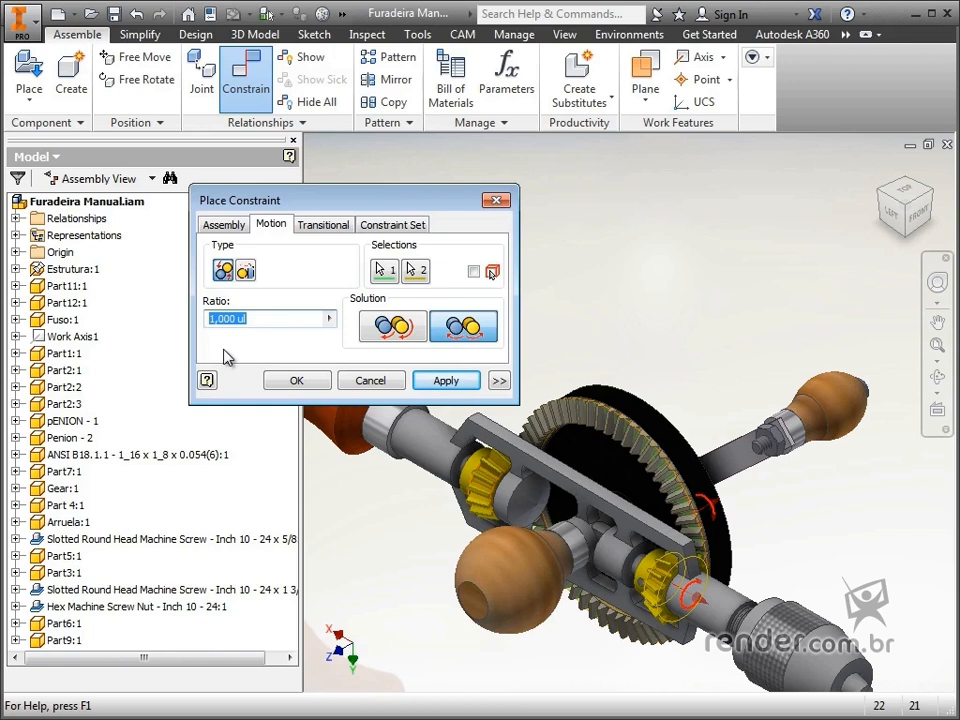
text(56/15)
click(282, 383)
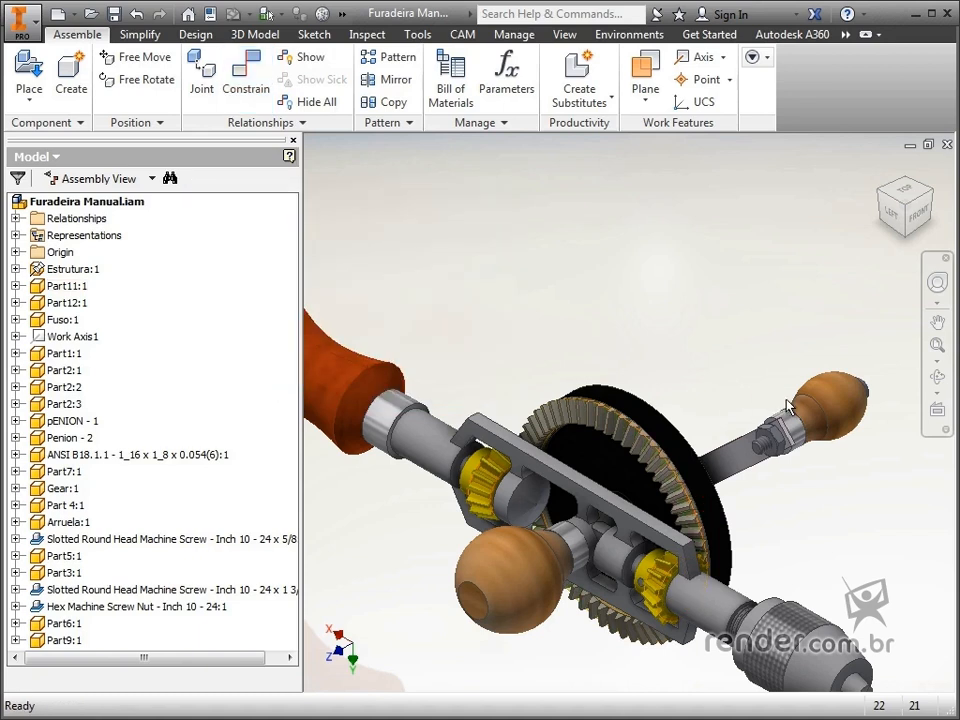
drag(806, 421, 866, 524)
click(689, 330)
- Add a reverse rotation motion constraint between the large bevel gear and the pinion nearest the red handle, with a ratio of -56/15
click(246, 88)
click(270, 225)
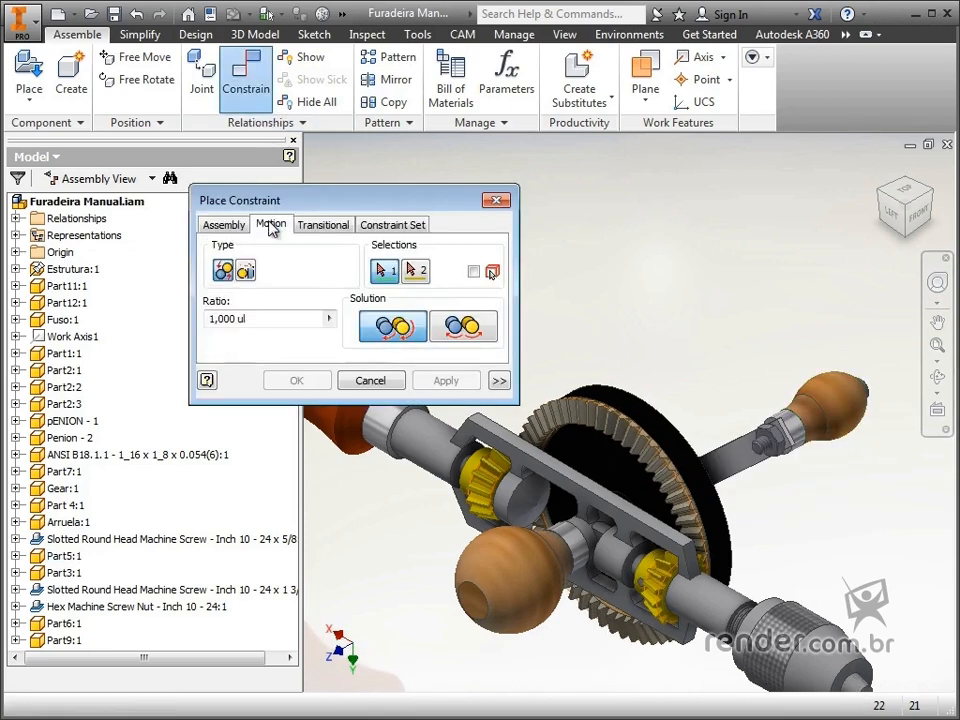
click(477, 341)
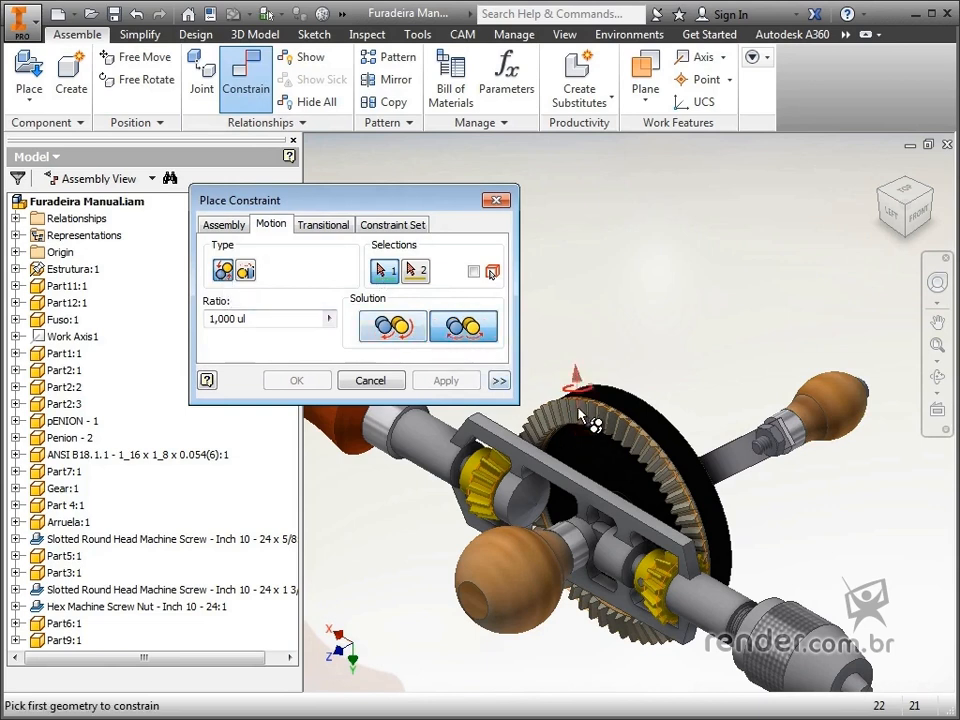
scroll(574, 313, up, 5)
click(651, 368)
scroll(651, 368, down, 5)
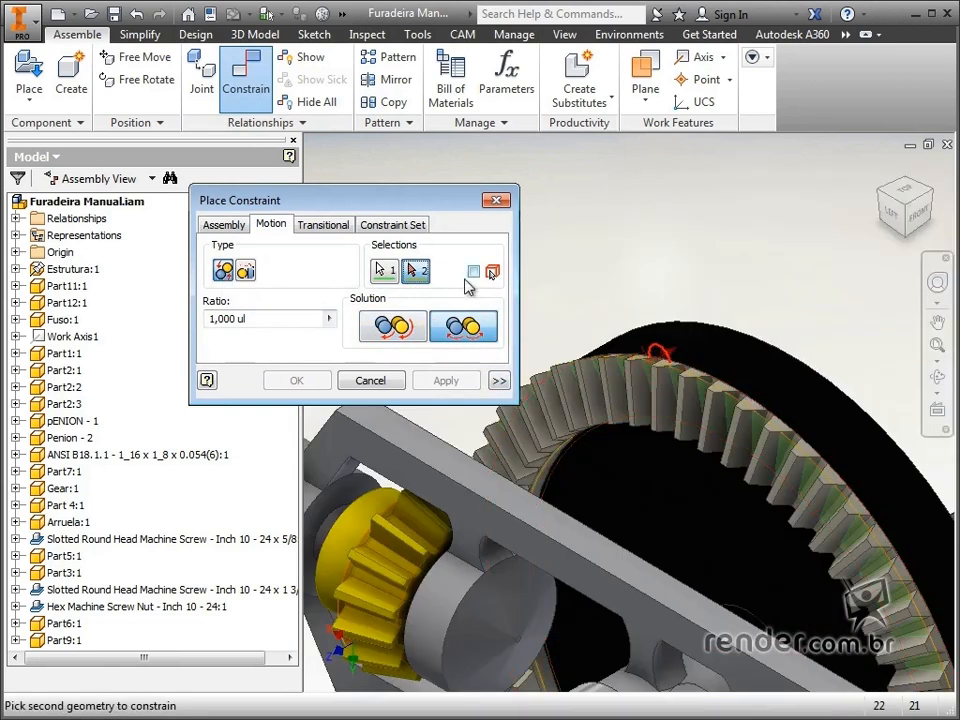
scroll(508, 484, up, 8)
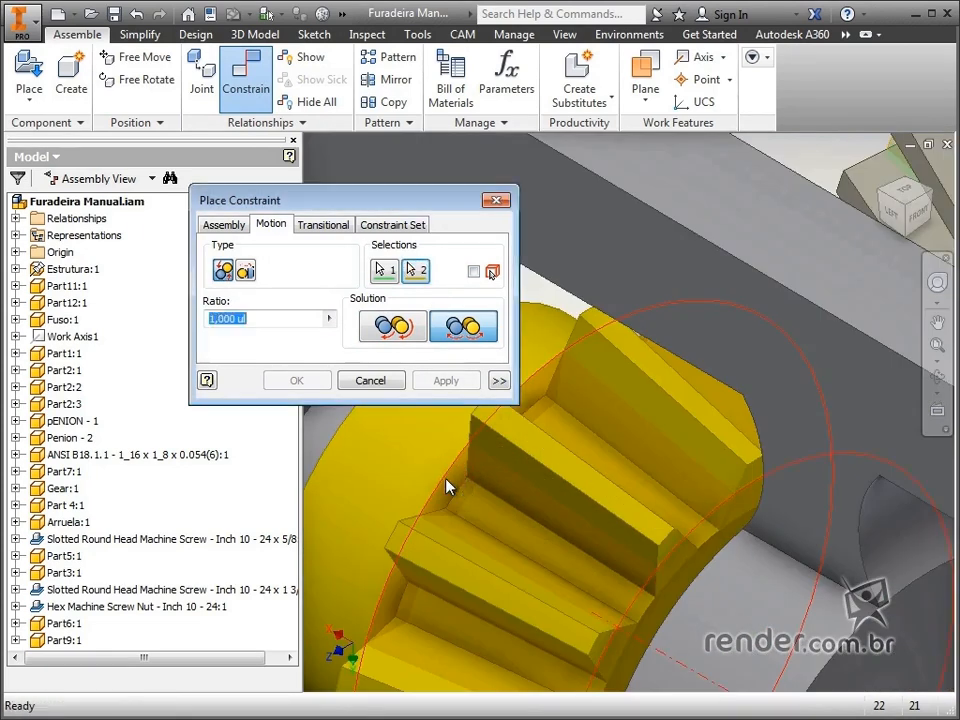
click(448, 487)
scroll(446, 484, down, 6)
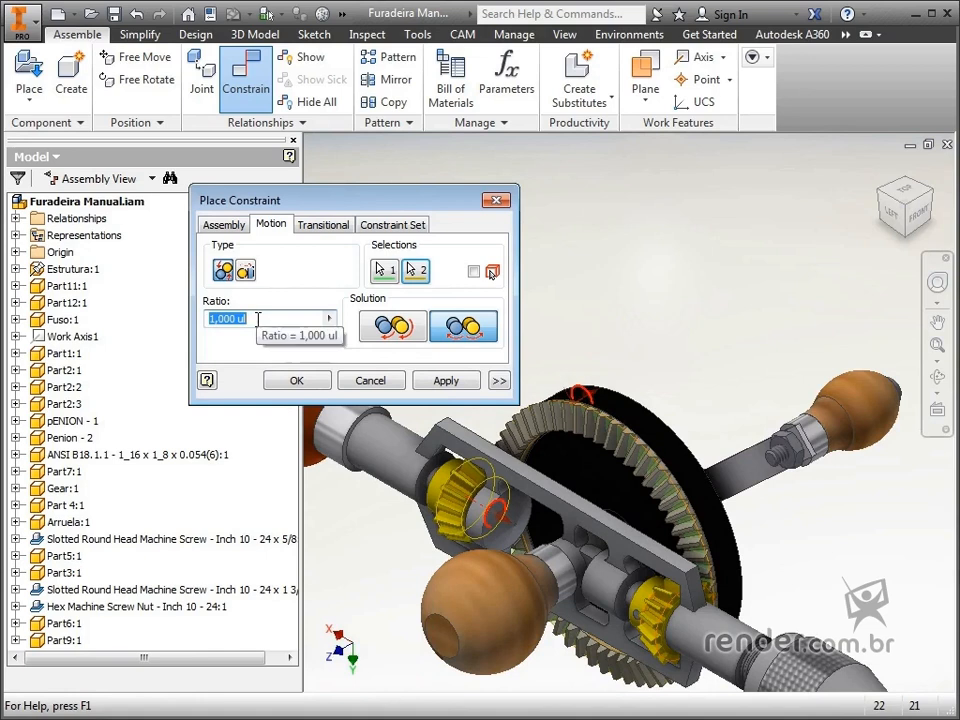
text(-56/15)
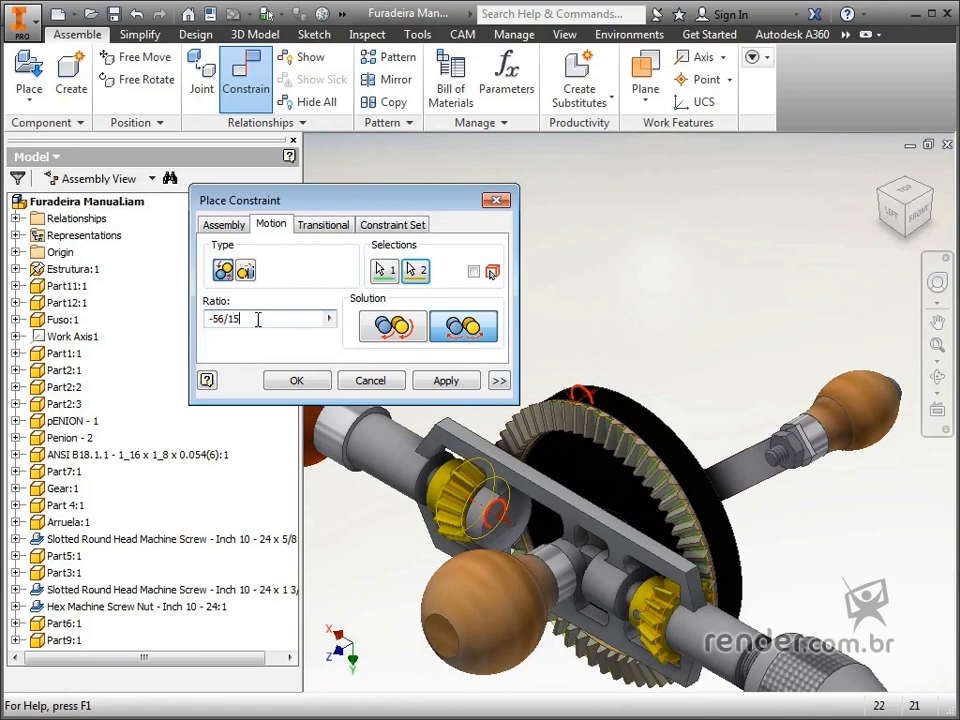
click(302, 383)
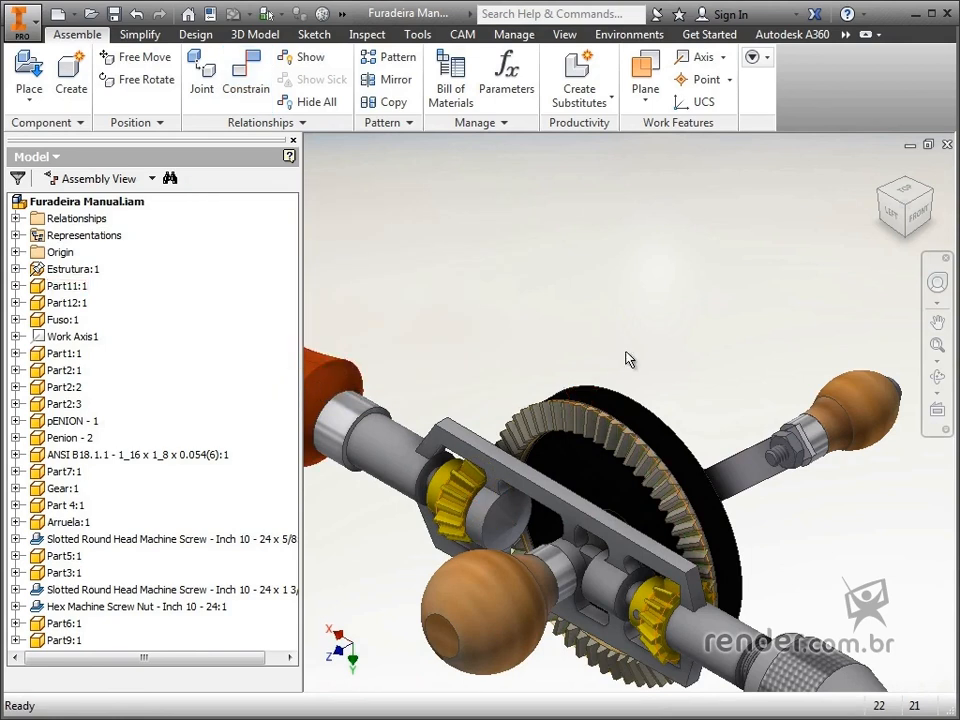
- Turn the crank handle to check how the gear drives both pinions
scroll(628, 360, down, 5)
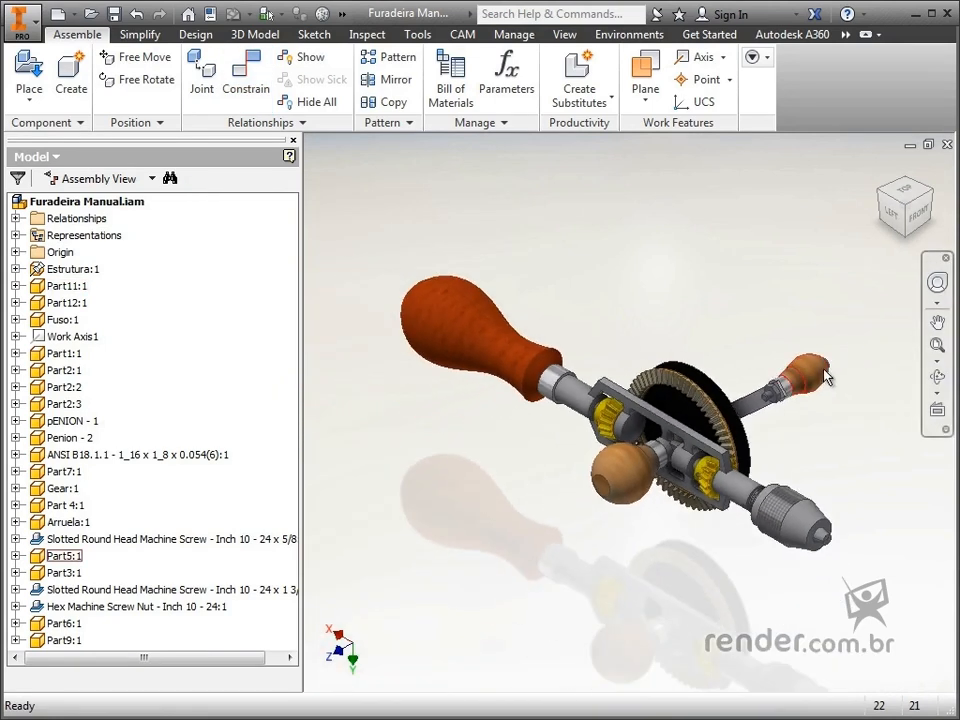
drag(808, 345, 765, 398)
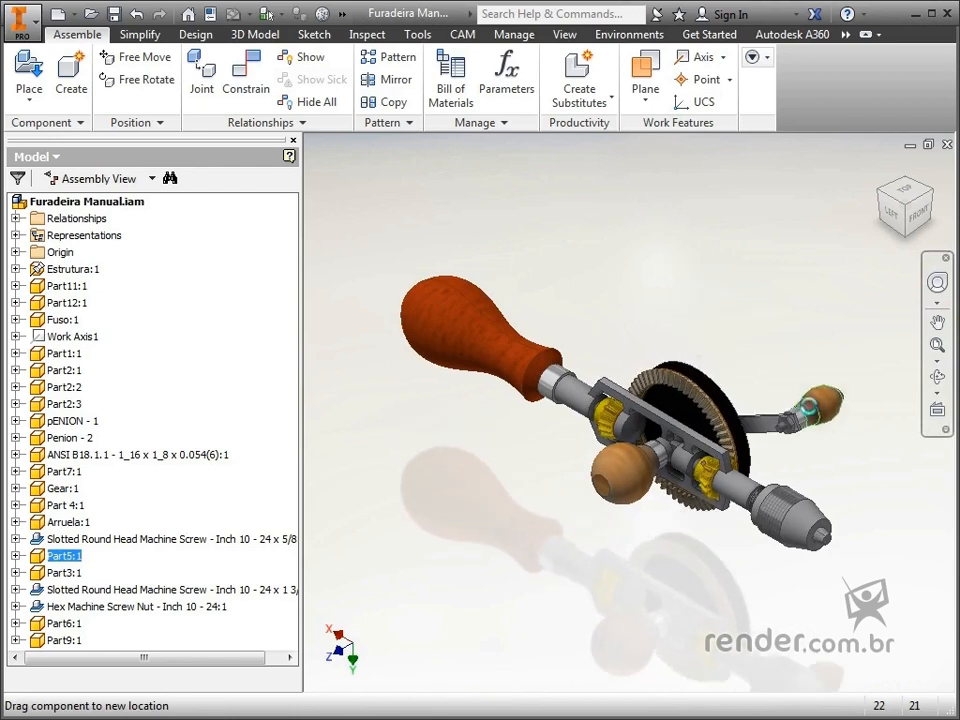
scroll(811, 521, up, 3)
drag(829, 332, 752, 322)
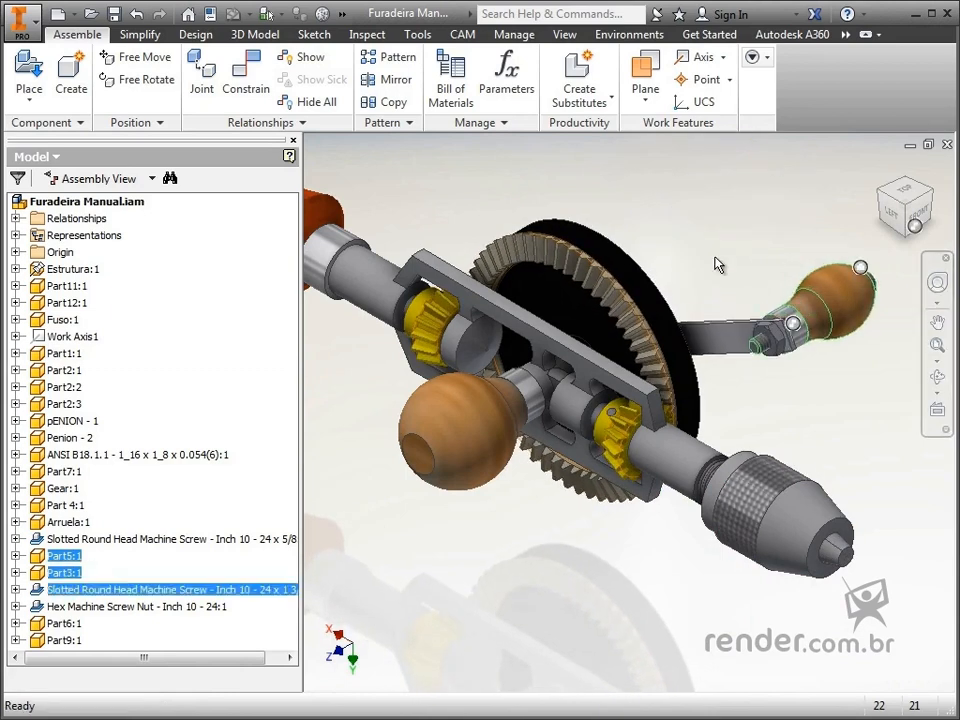
key(Home)
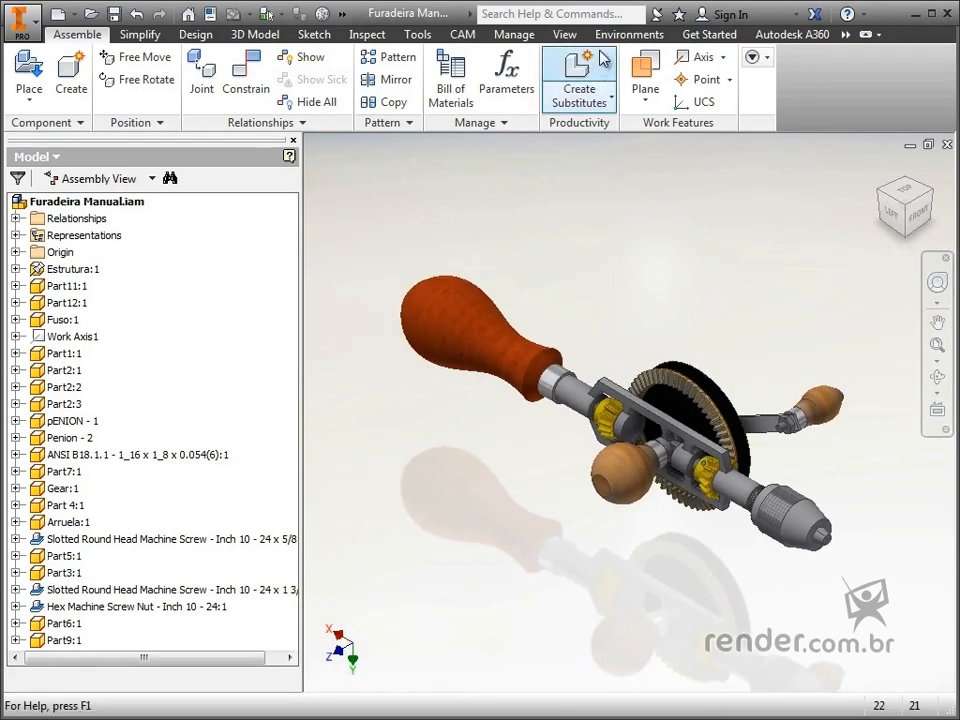
- Open the assembly in the Dynamic Simulation environment and close the Simulation Player
click(616, 38)
click(35, 70)
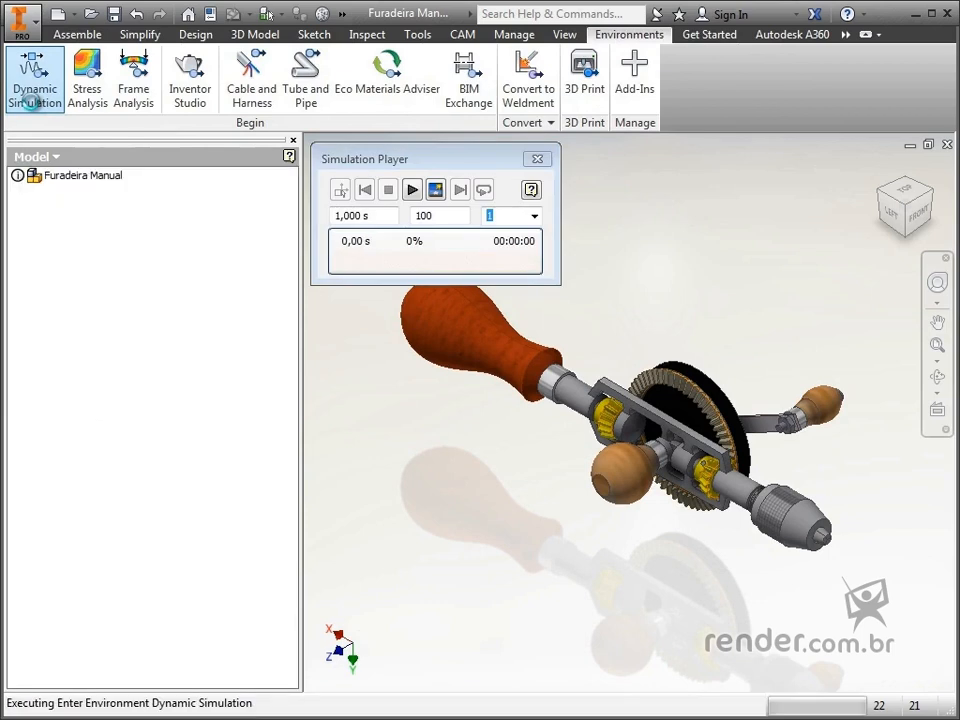
click(537, 158)
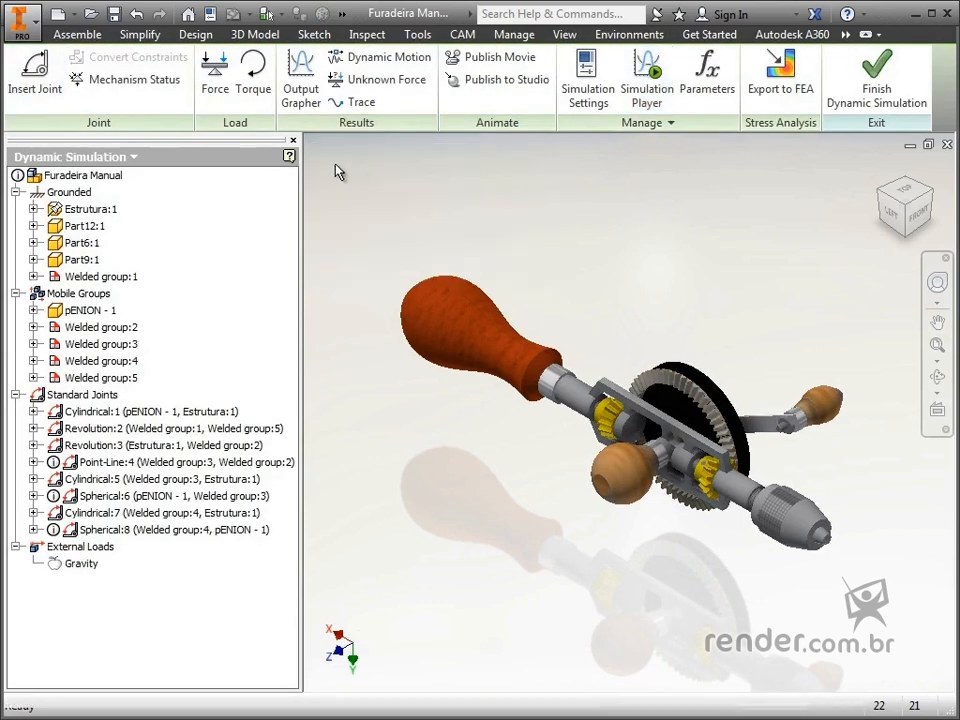
- Start inserting a joint and choose the Rolling: Cone on Cone type from the rolling joints category
click(35, 72)
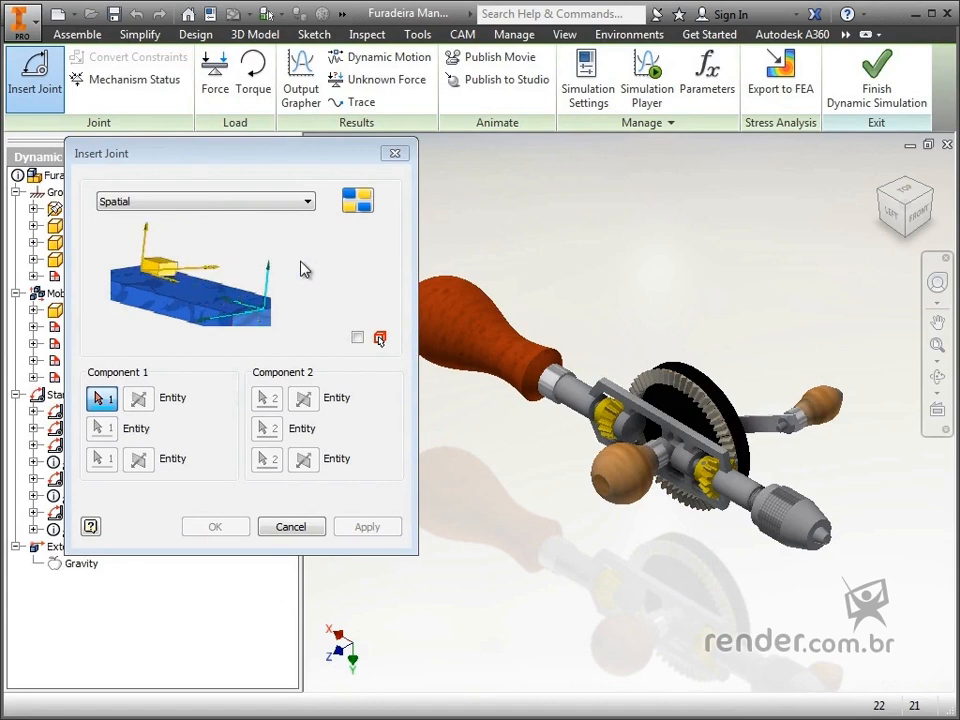
click(351, 210)
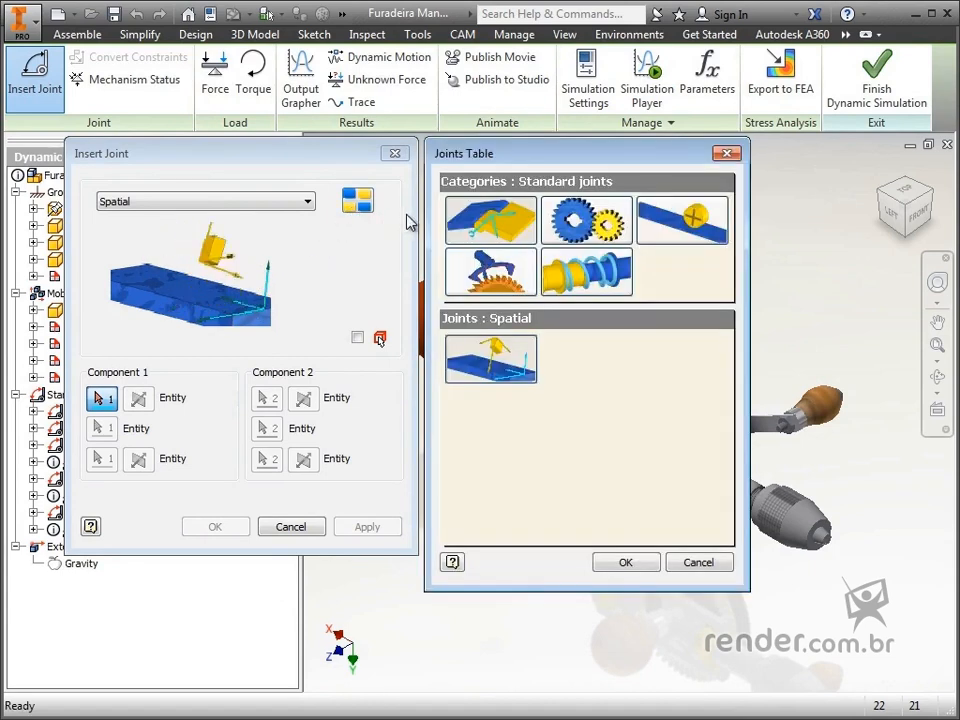
click(578, 220)
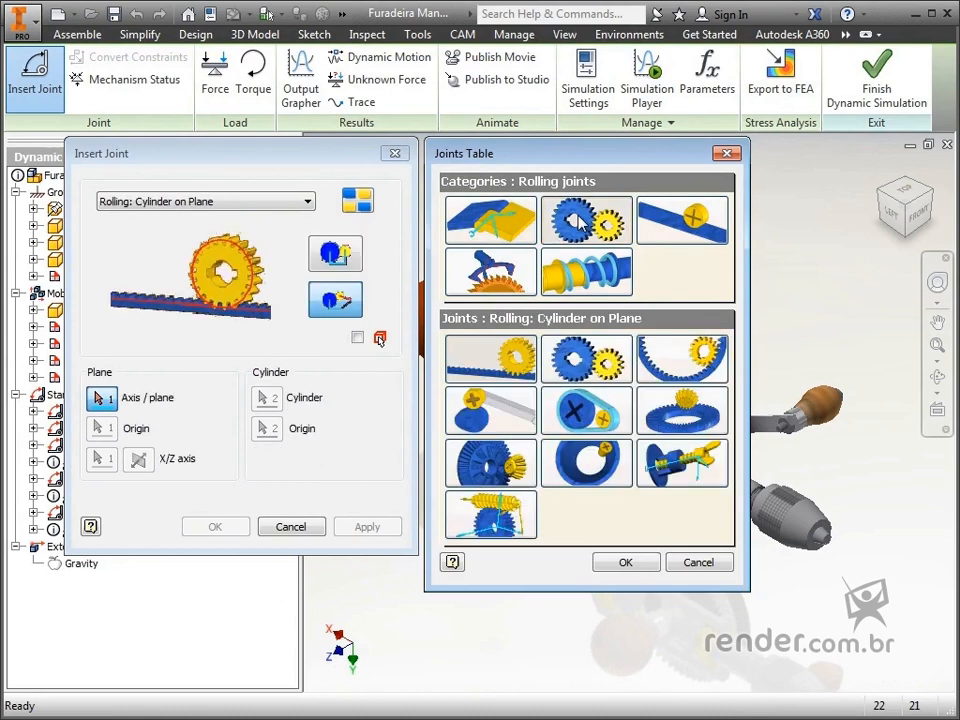
click(513, 464)
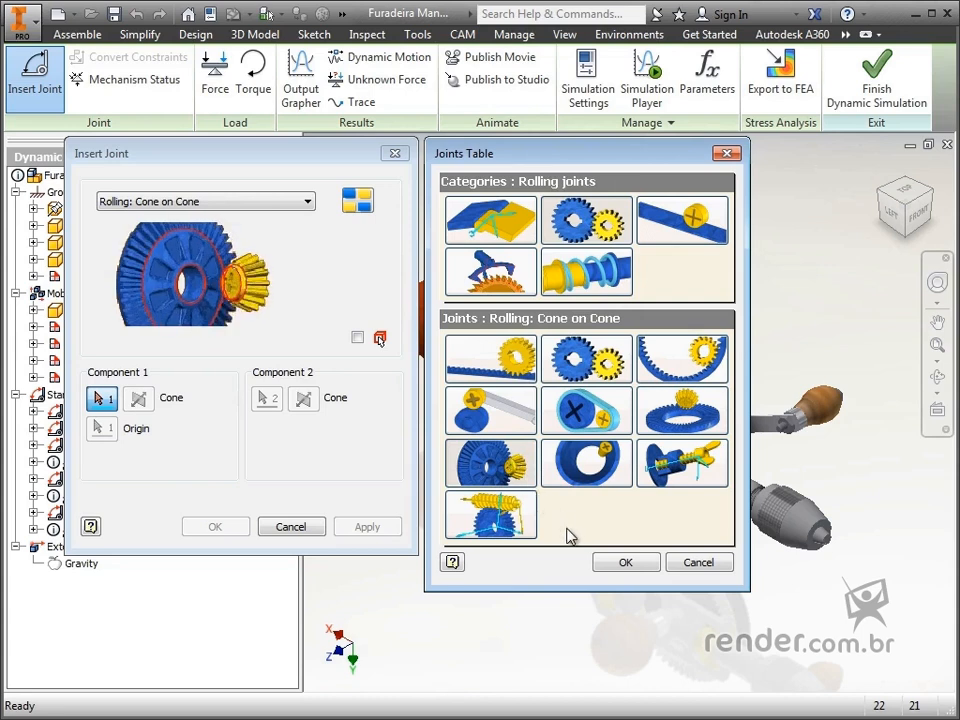
click(603, 562)
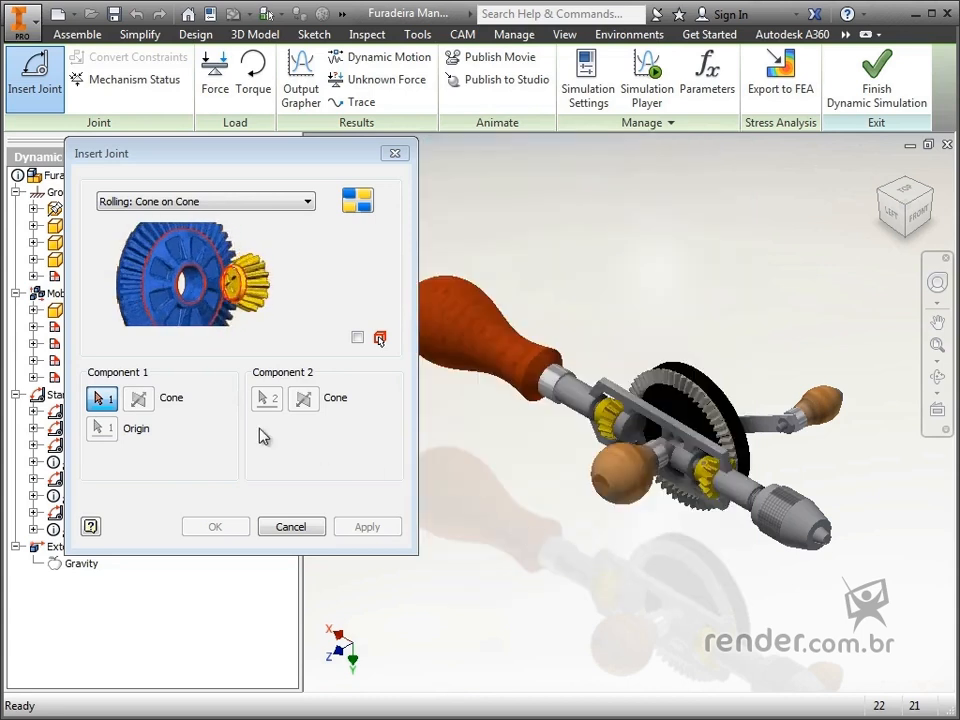
- Create the cone-on-cone rolling joint between the large bevel gear's pitch edge and the conical surface of the pinion nearest the chuck
scroll(664, 407, up, 6)
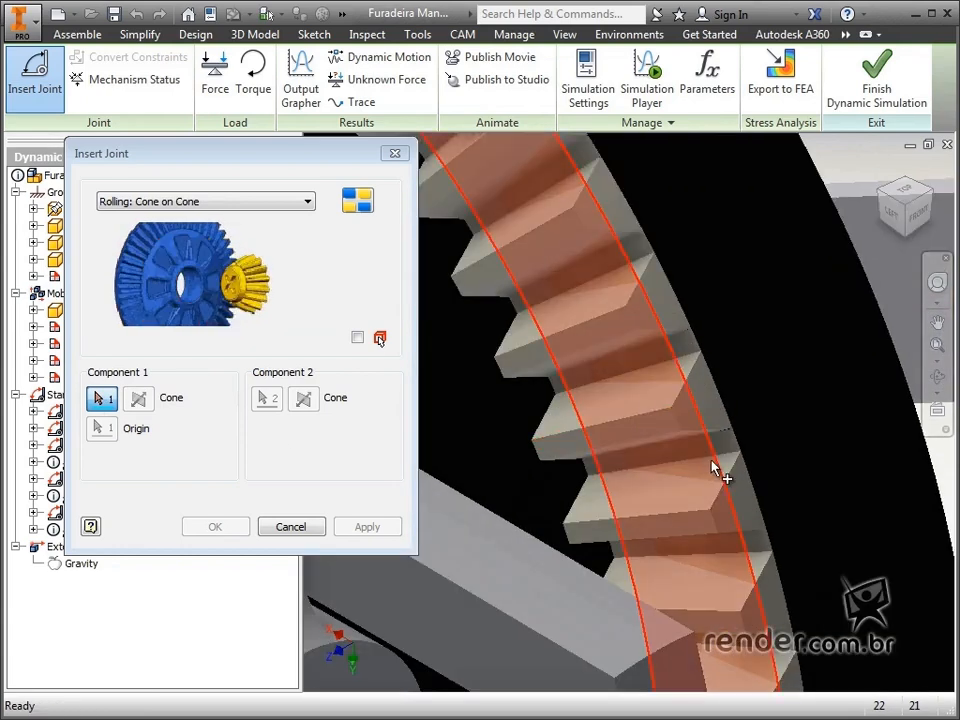
click(737, 443)
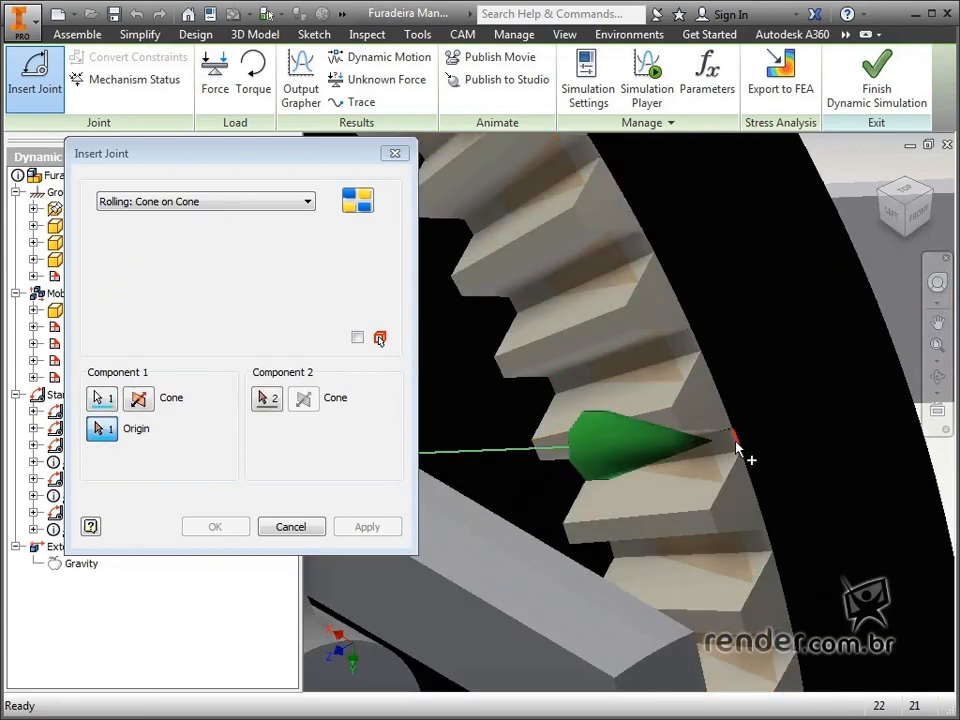
scroll(736, 458, down, 5)
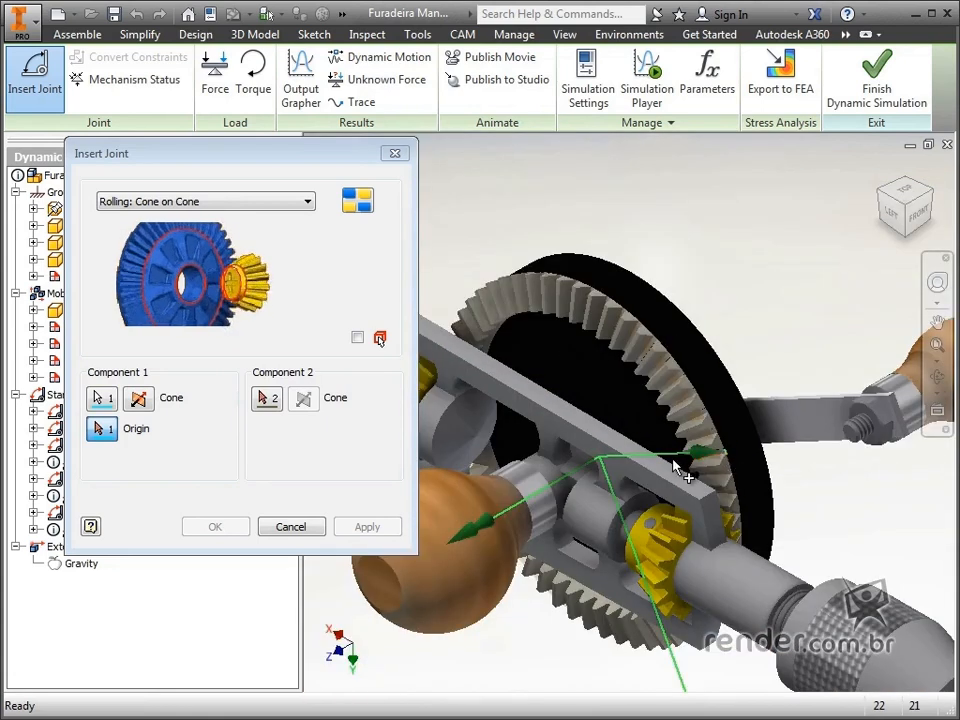
click(266, 398)
scroll(628, 535, up, 5)
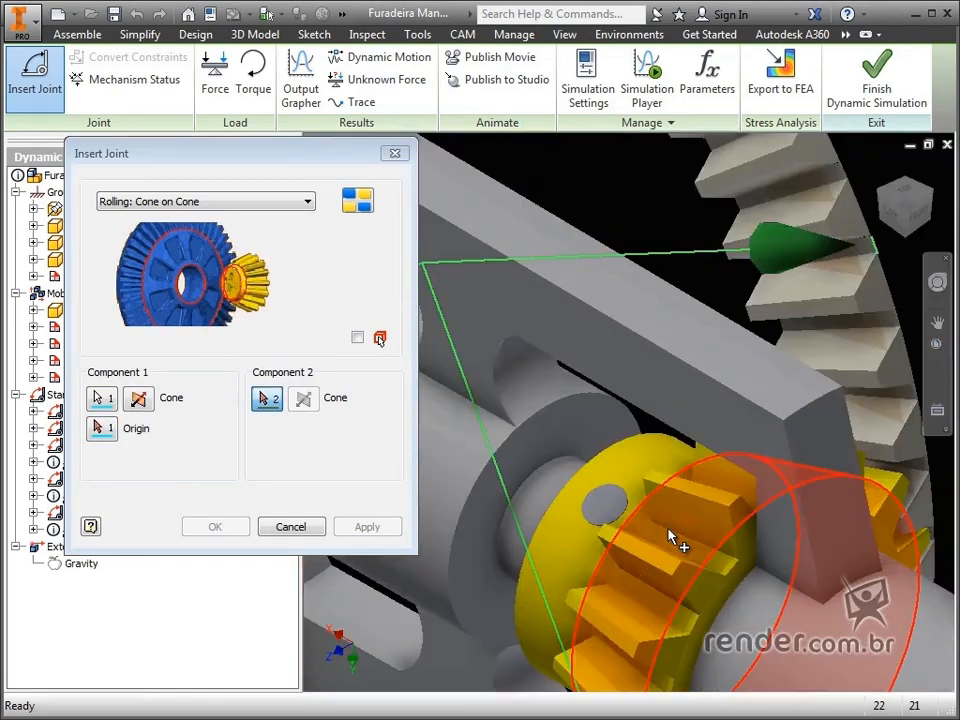
click(672, 540)
scroll(806, 481, down, 5)
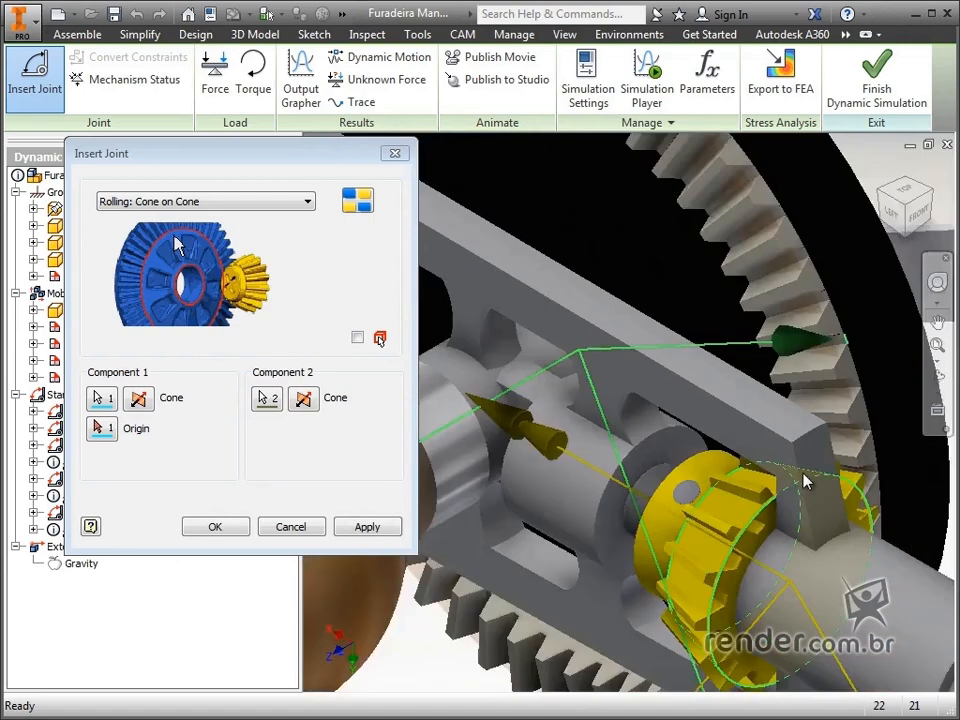
scroll(806, 494, down, 3)
middle_drag(806, 494, 741, 472)
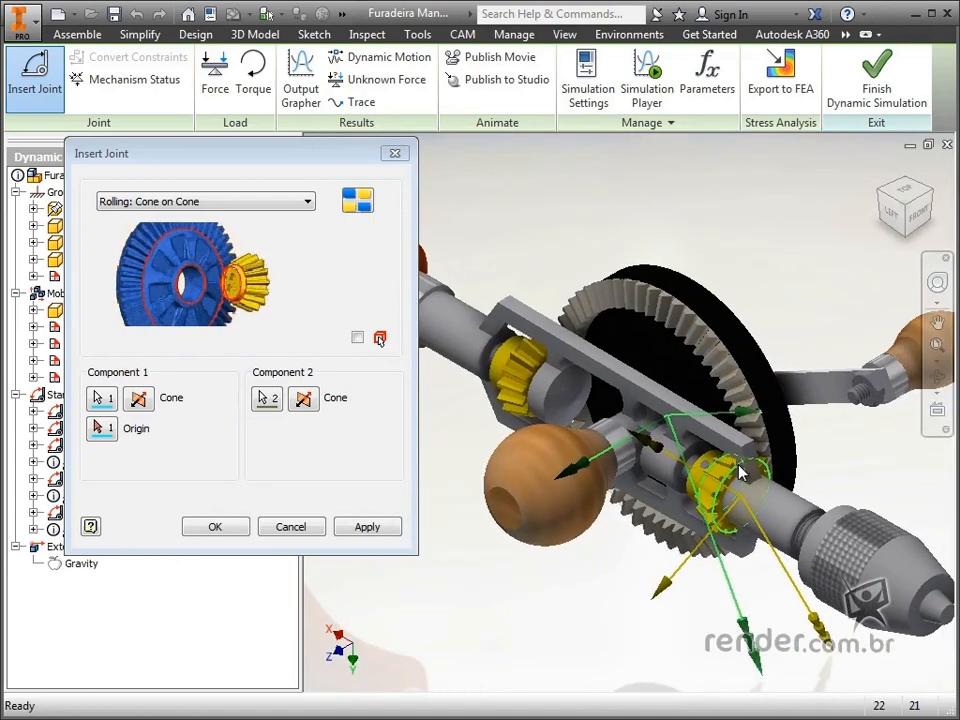
click(389, 527)
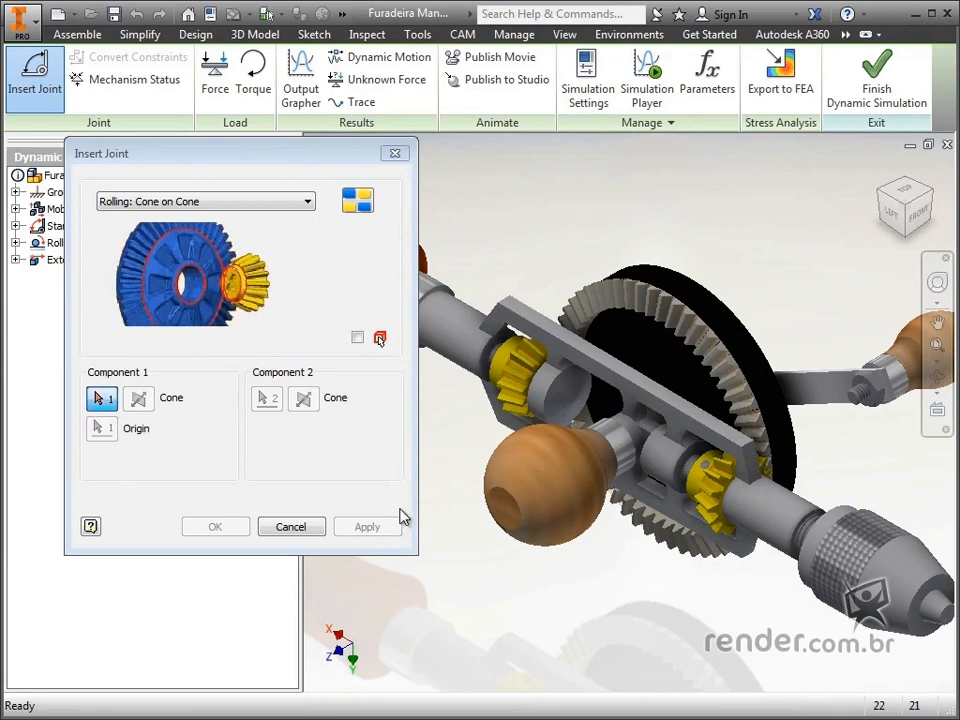
- Add a second cone-on-cone rolling joint between the large bevel gear and the pinion nearest the red handle, and finish inserting joints
scroll(545, 320, up, 6)
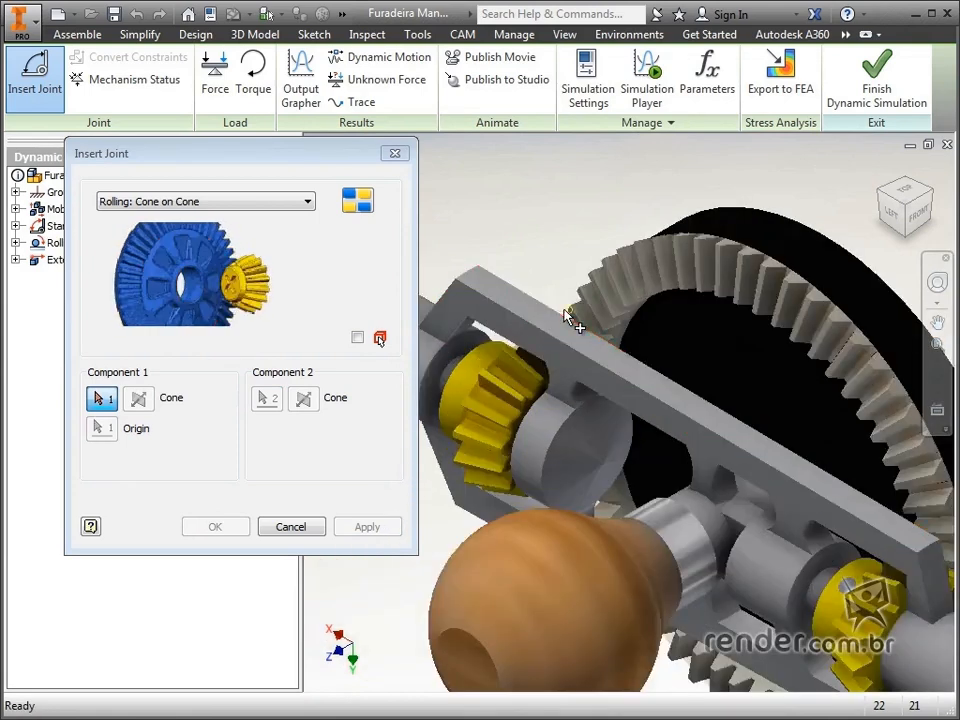
scroll(660, 350, up, 5)
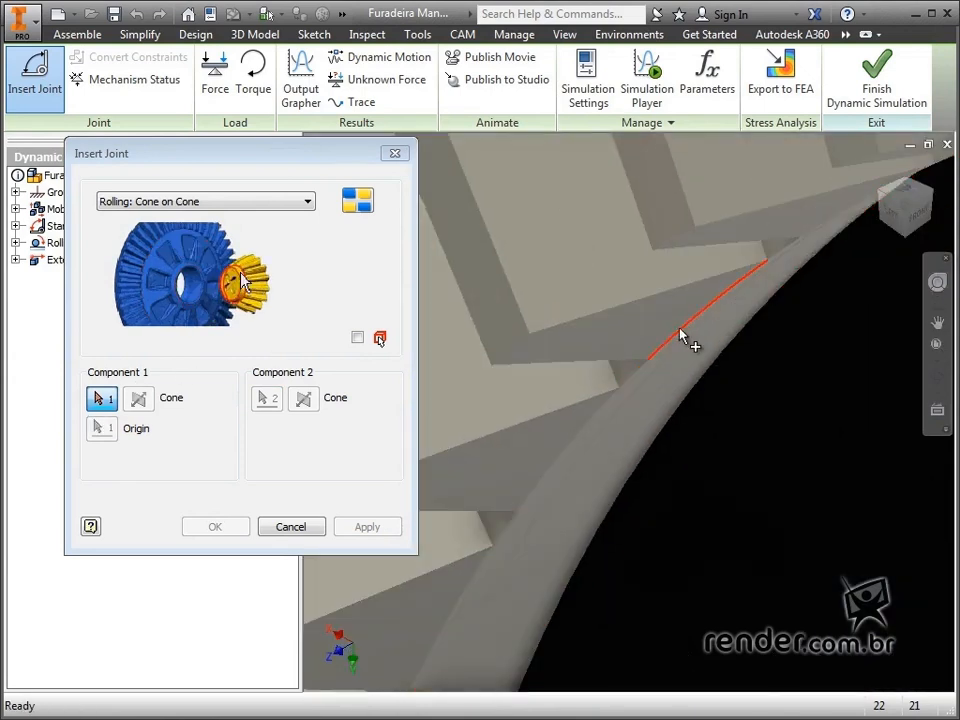
click(643, 372)
click(622, 408)
scroll(622, 408, down, 5)
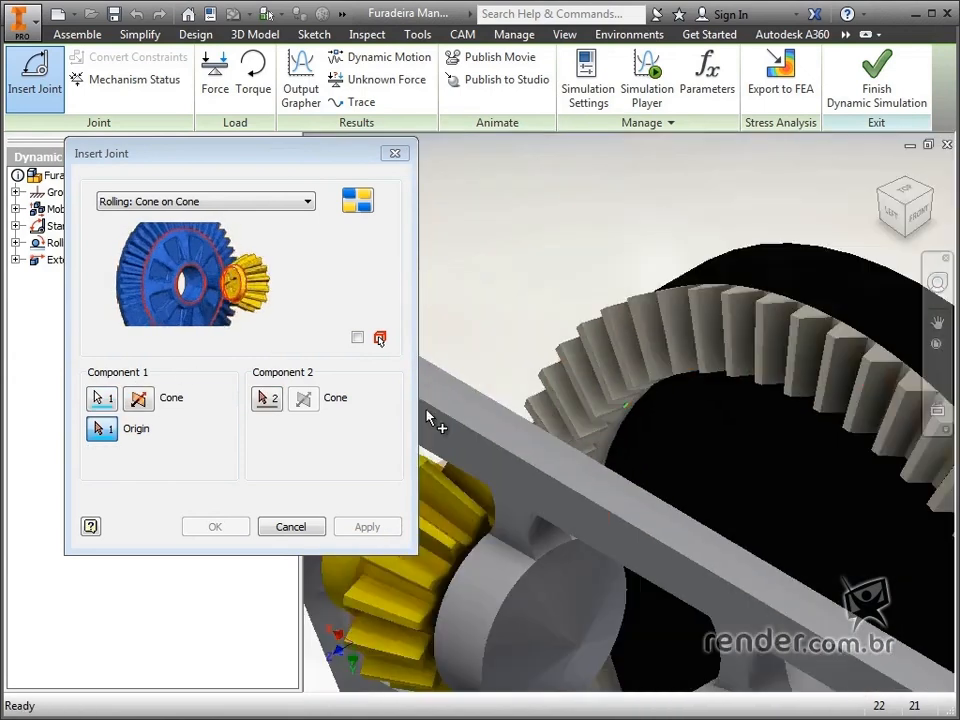
scroll(606, 461, down, 5)
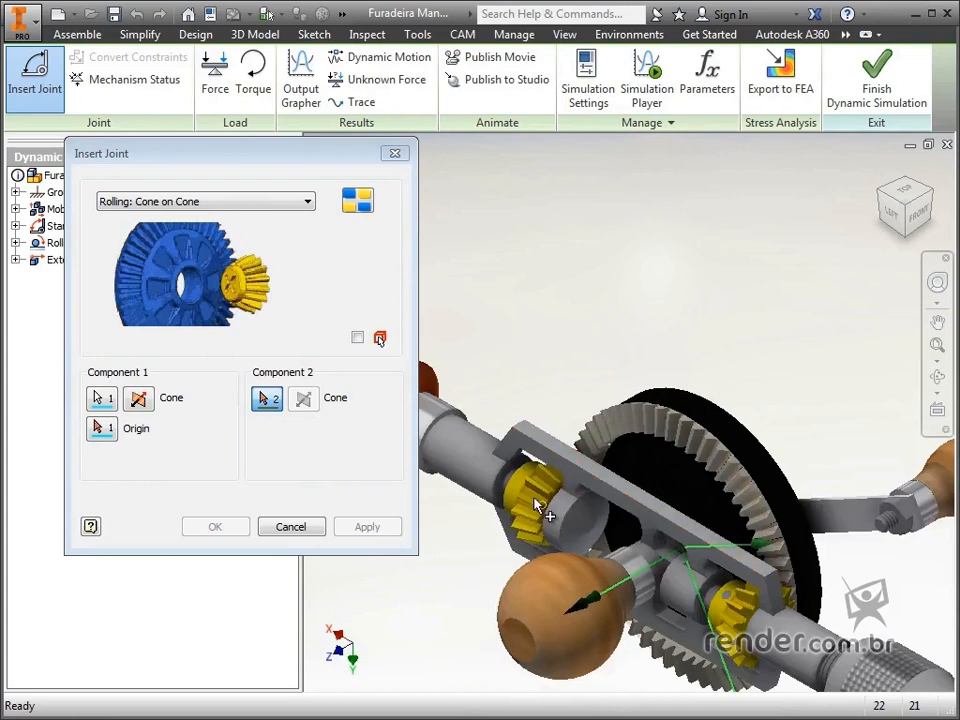
scroll(563, 510, up, 5)
click(549, 432)
scroll(551, 435, down, 5)
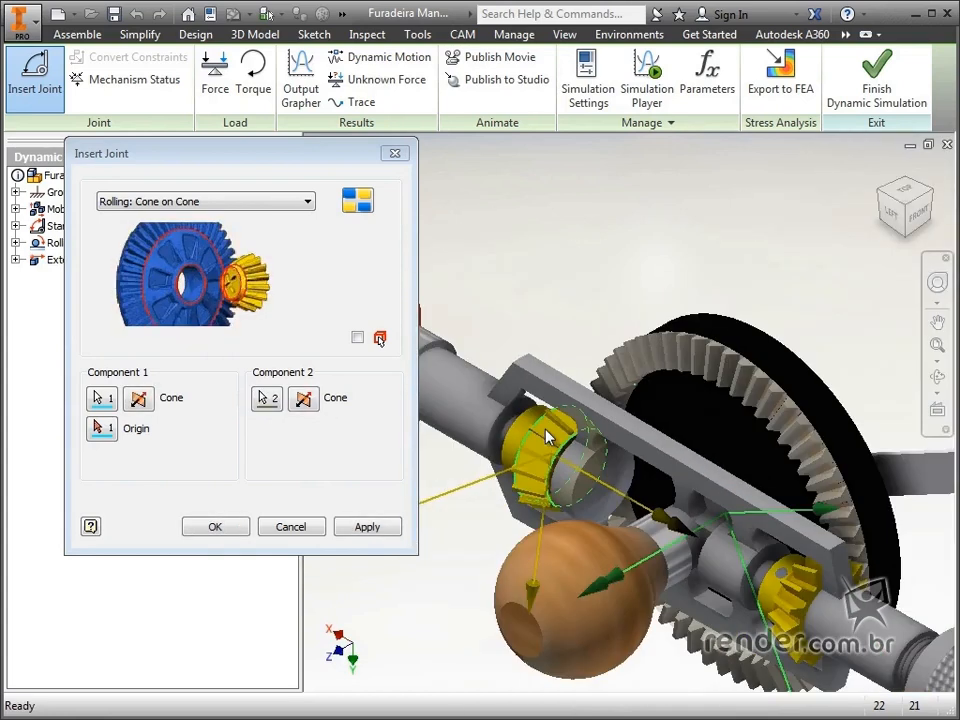
click(240, 530)
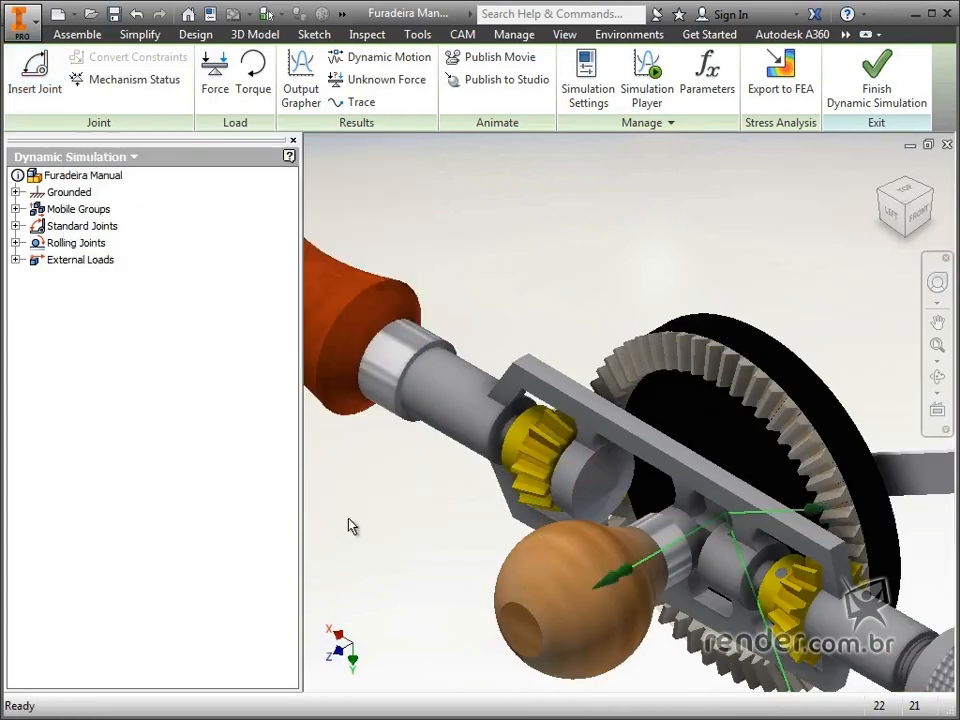
- Set the simulation to accept angular velocity input in revolutions per minute (rpm)
scroll(349, 525, down, 5)
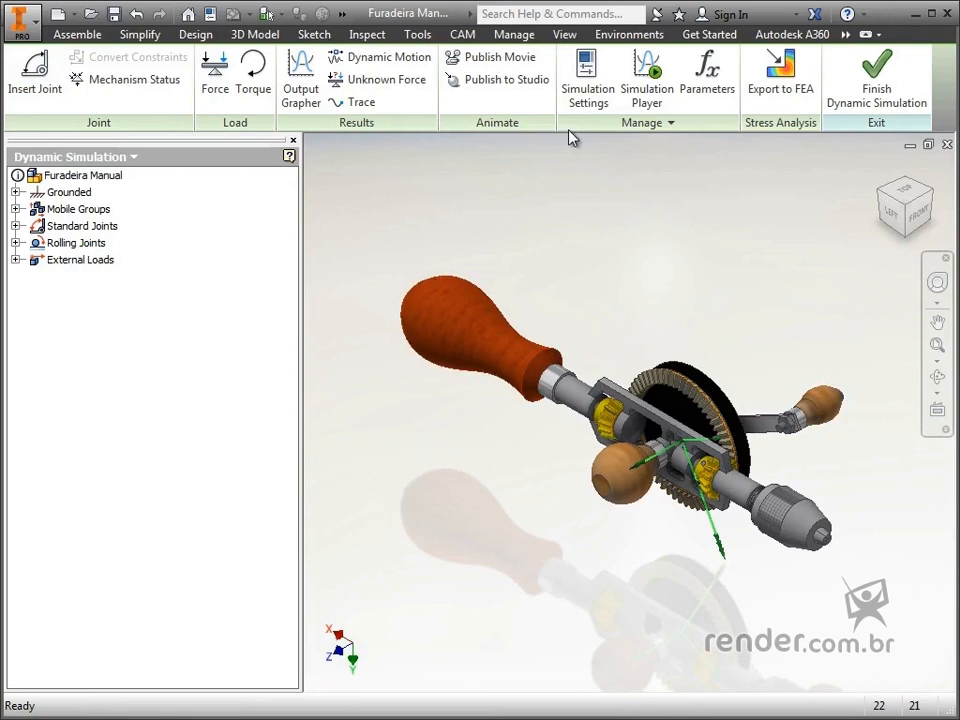
click(572, 108)
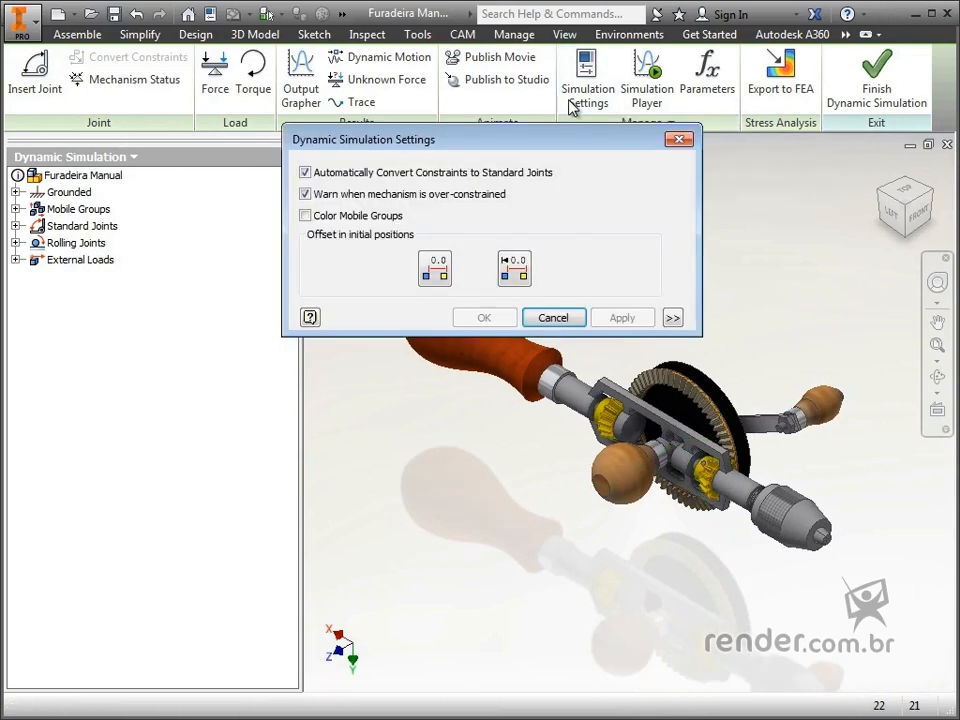
click(672, 317)
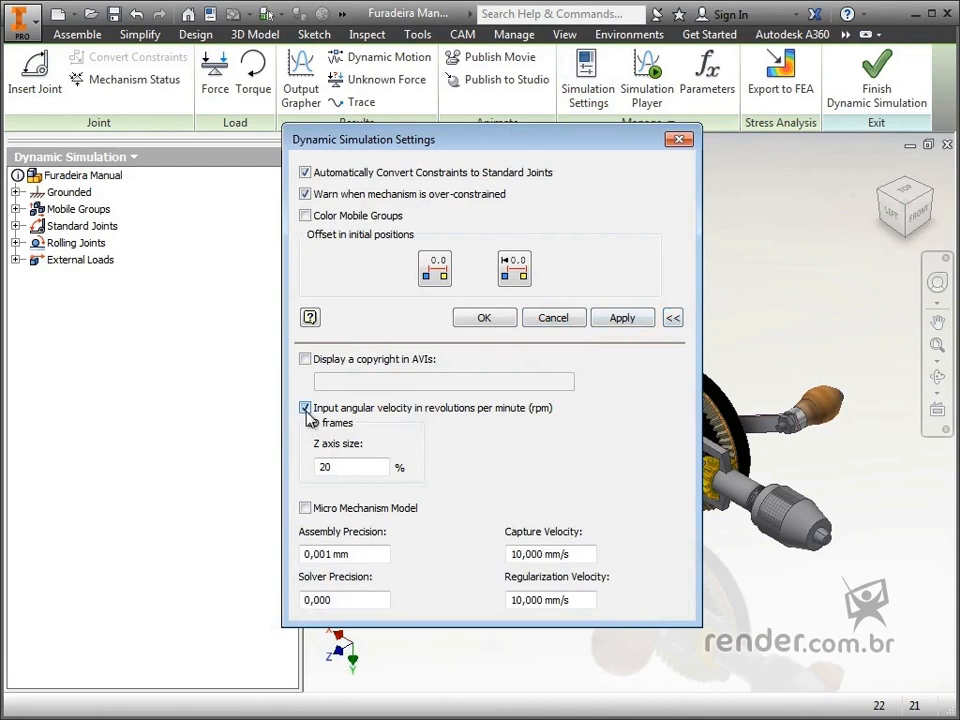
click(485, 318)
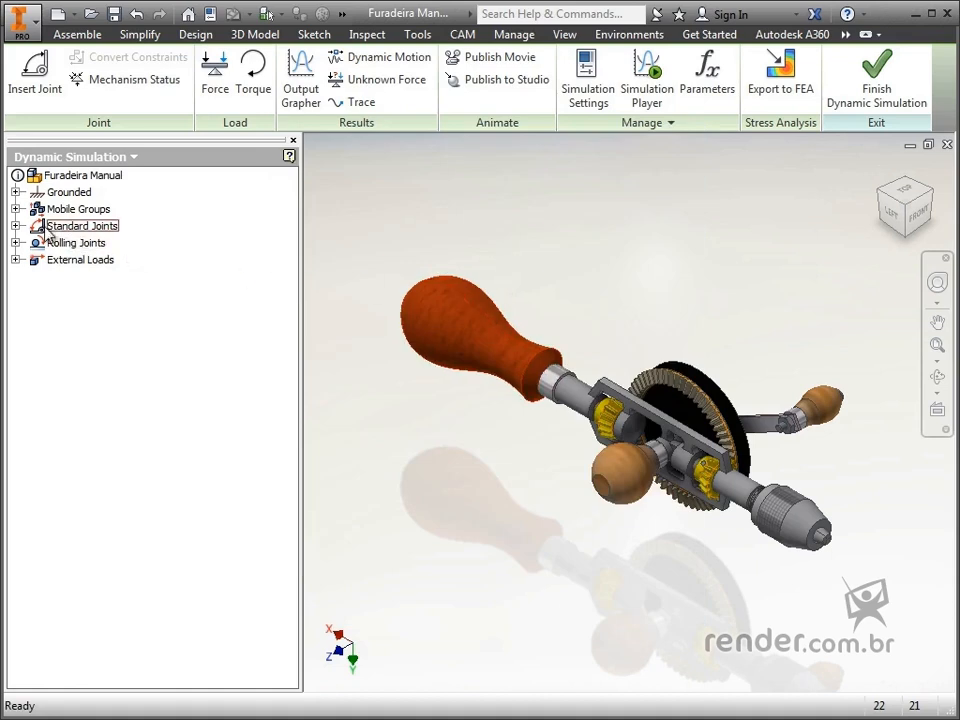
- Open the properties of the Revolution:3 joint and enable imposed motion on its rotational degree of freedom
click(16, 226)
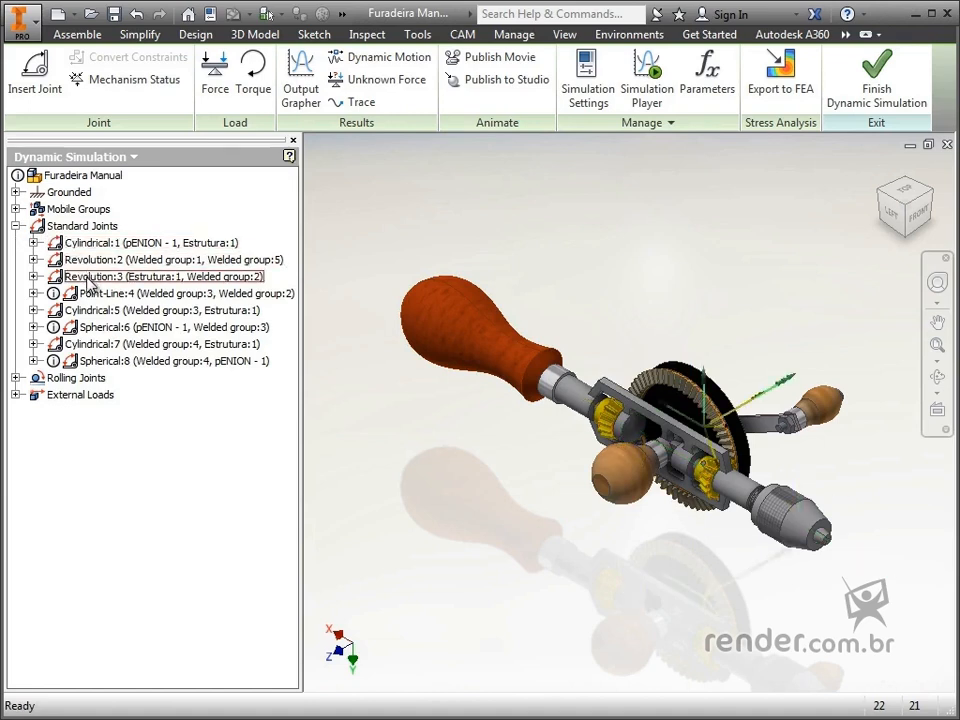
double_click(88, 277)
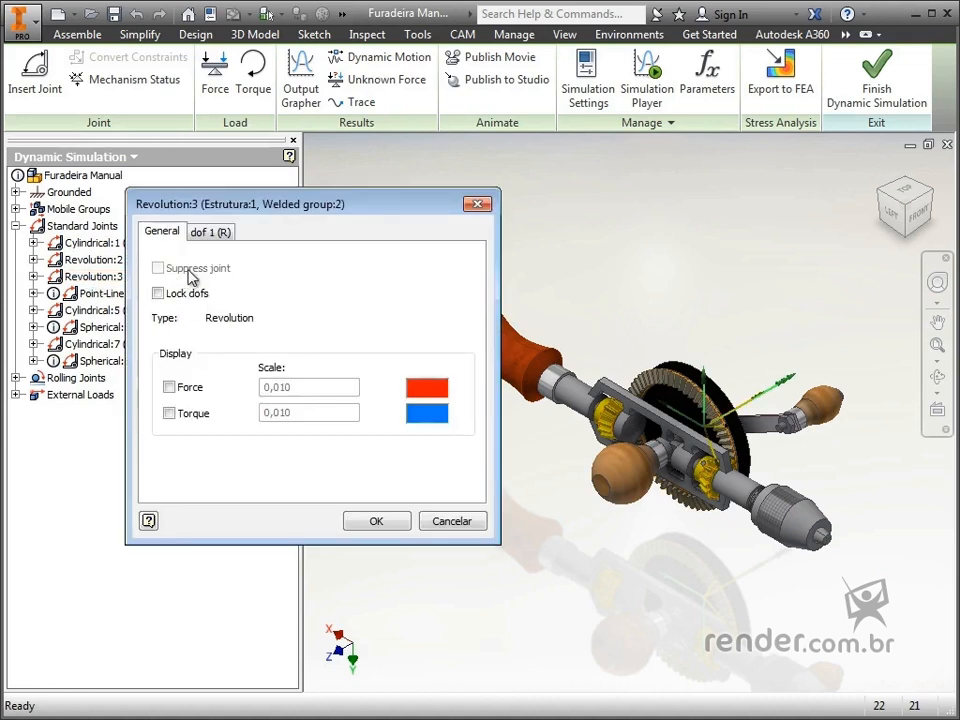
click(212, 233)
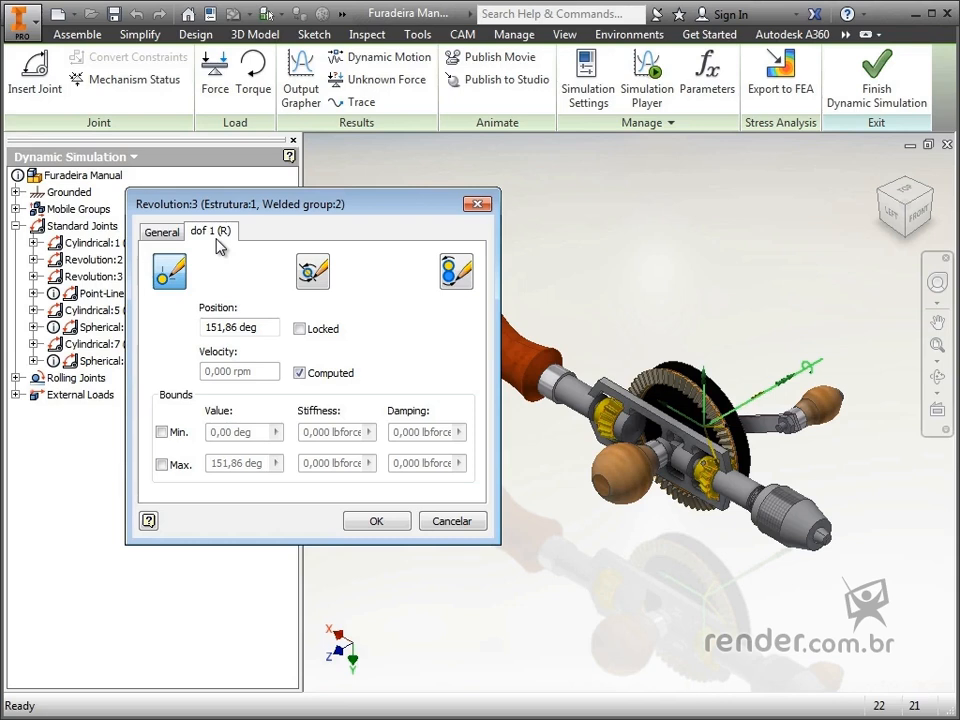
click(447, 275)
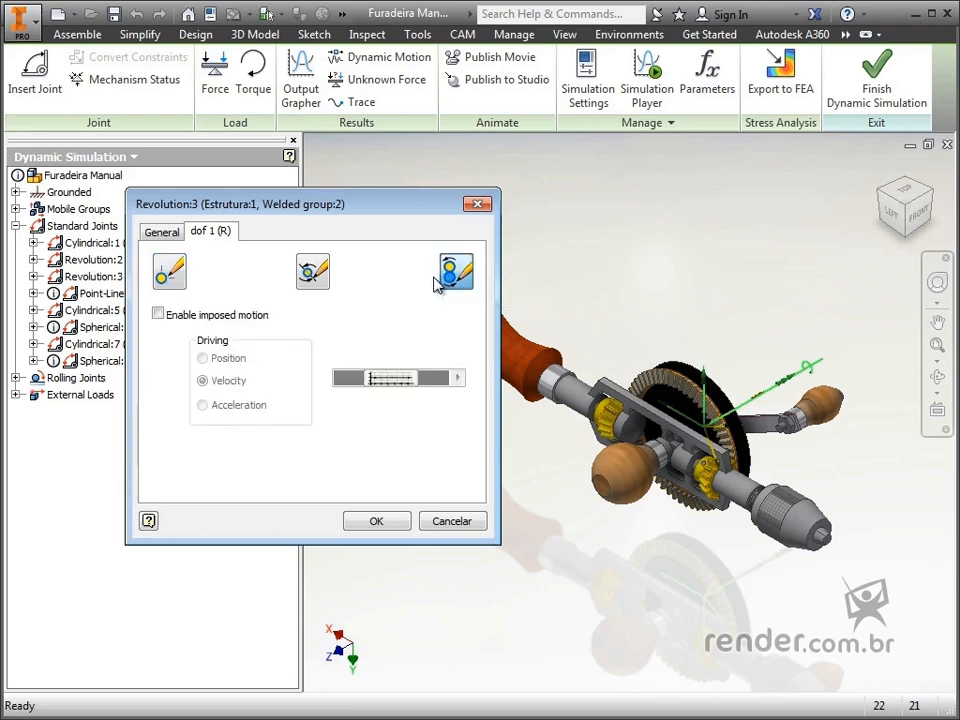
click(158, 315)
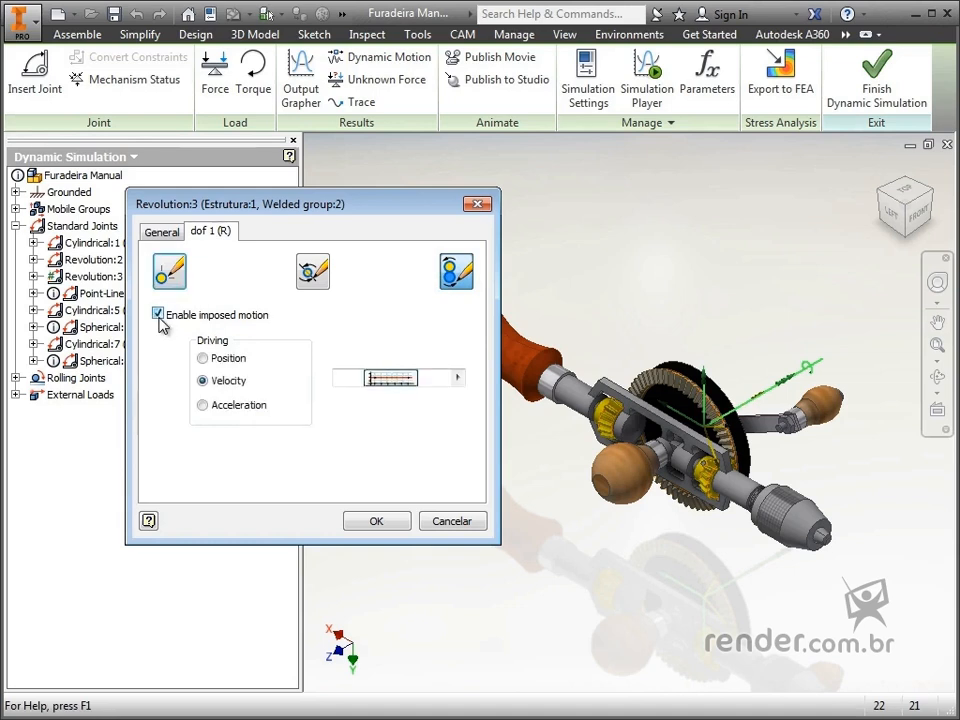
- Drive the joint's imposed motion with a constant velocity of 30 rpm and accept the joint properties
click(458, 378)
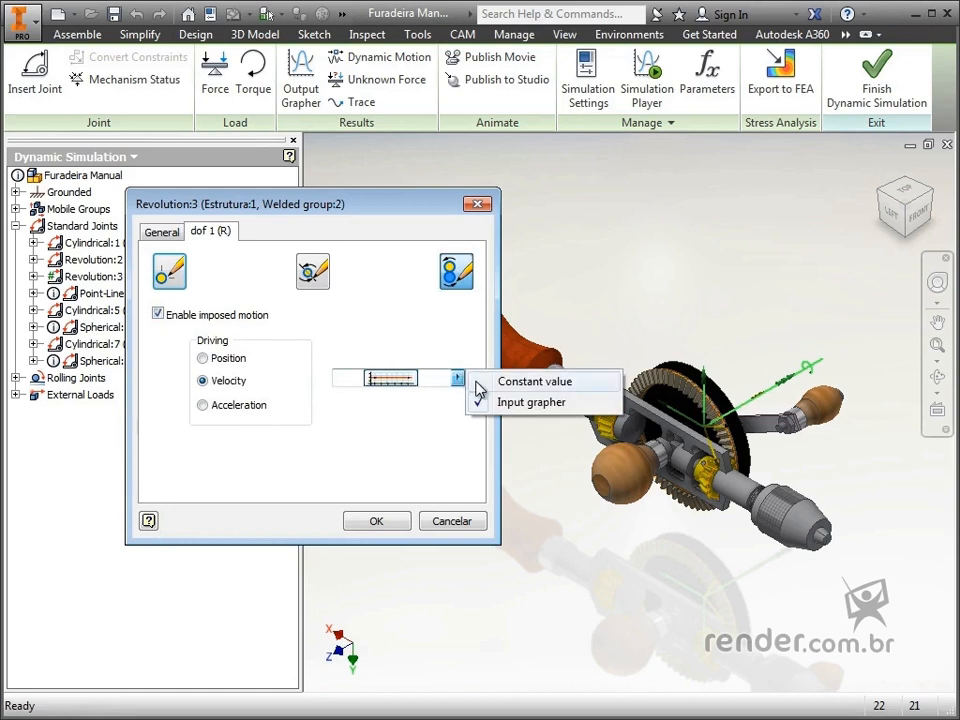
click(477, 383)
drag(402, 380, 349, 383)
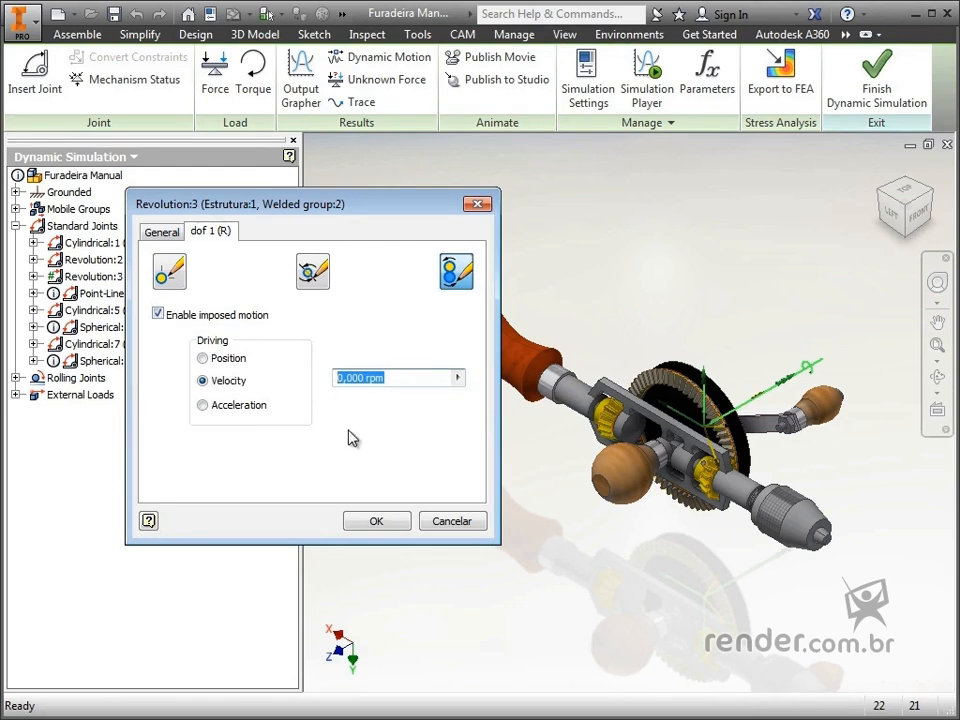
text(30)
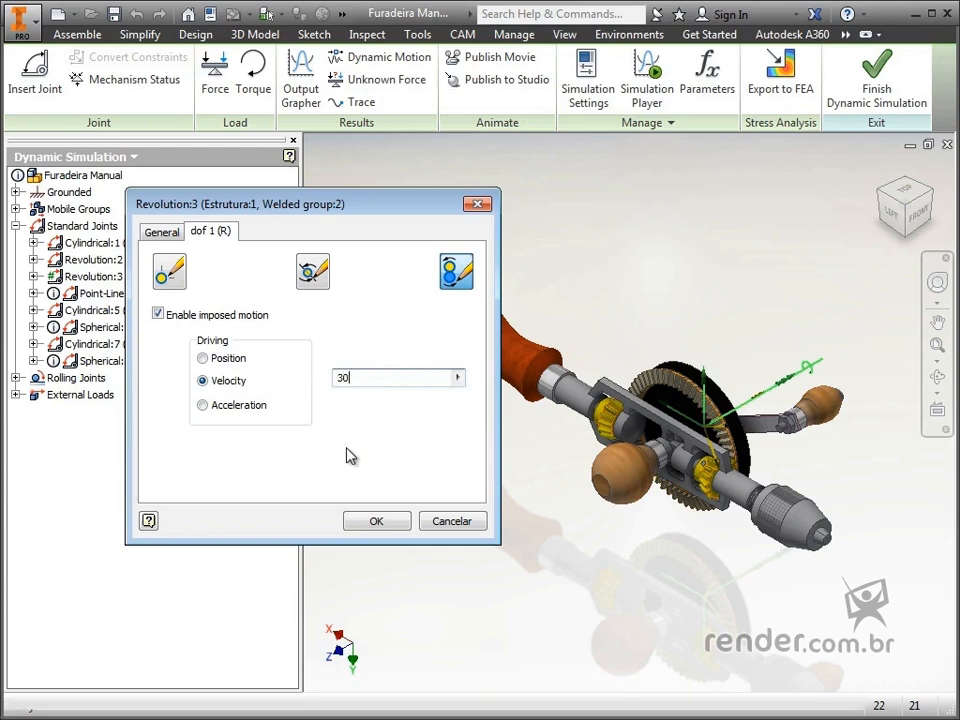
click(370, 522)
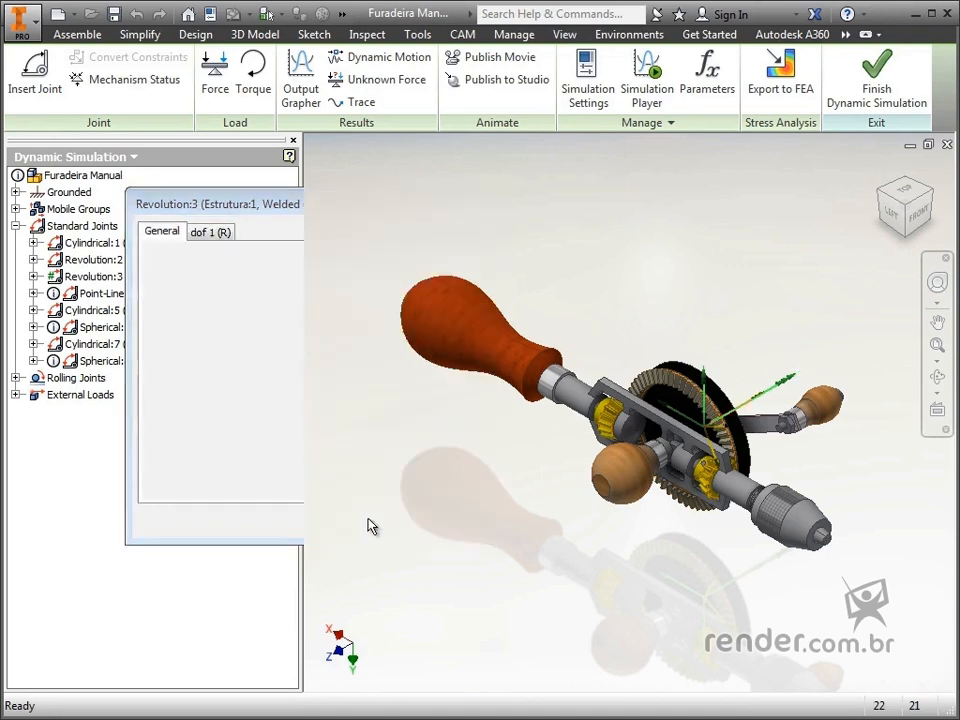
- Finish the Dynamic Simulation and open the large bevel gear for in-place editing in the assembly
click(858, 100)
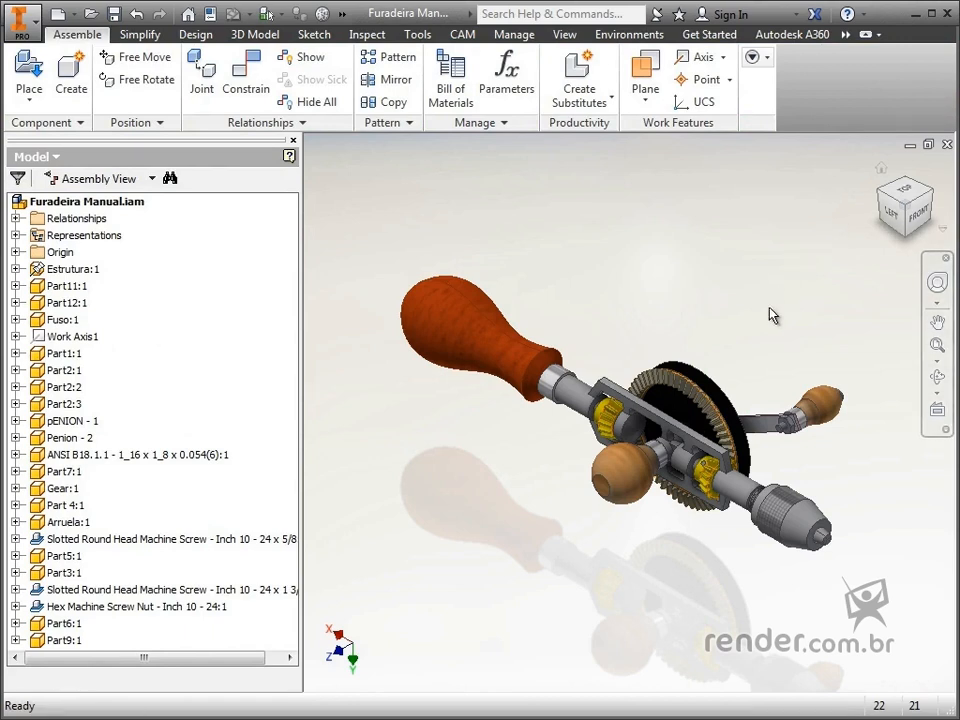
scroll(718, 440, up, 5)
double_click(718, 440)
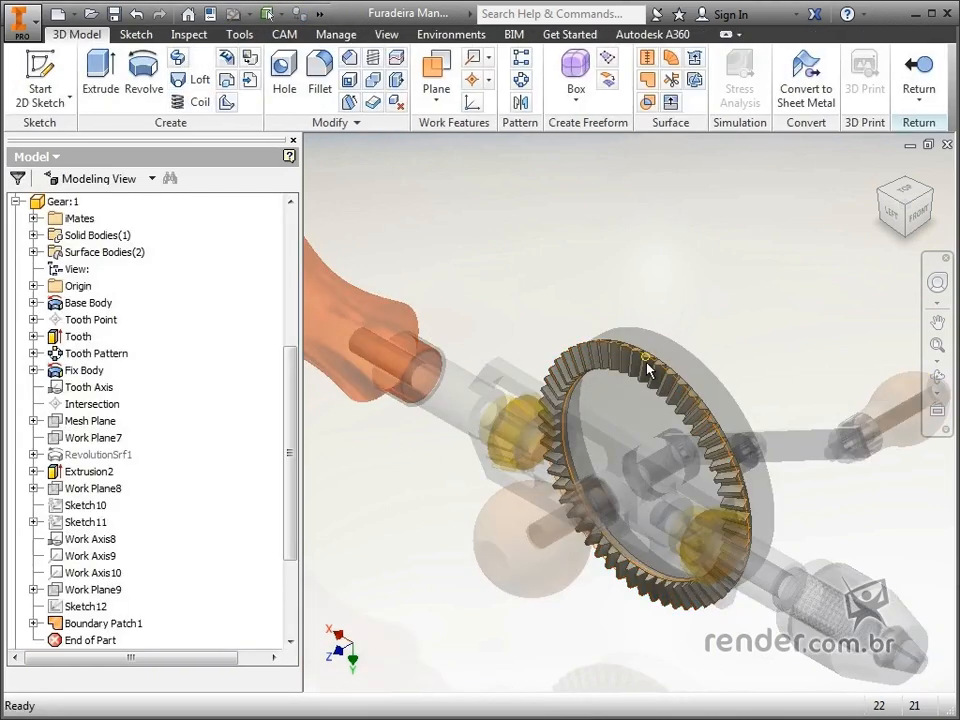
- Hide the Boundary Patch1 surface on the large bevel gear and return to the assembly
scroll(647, 372, up, 6)
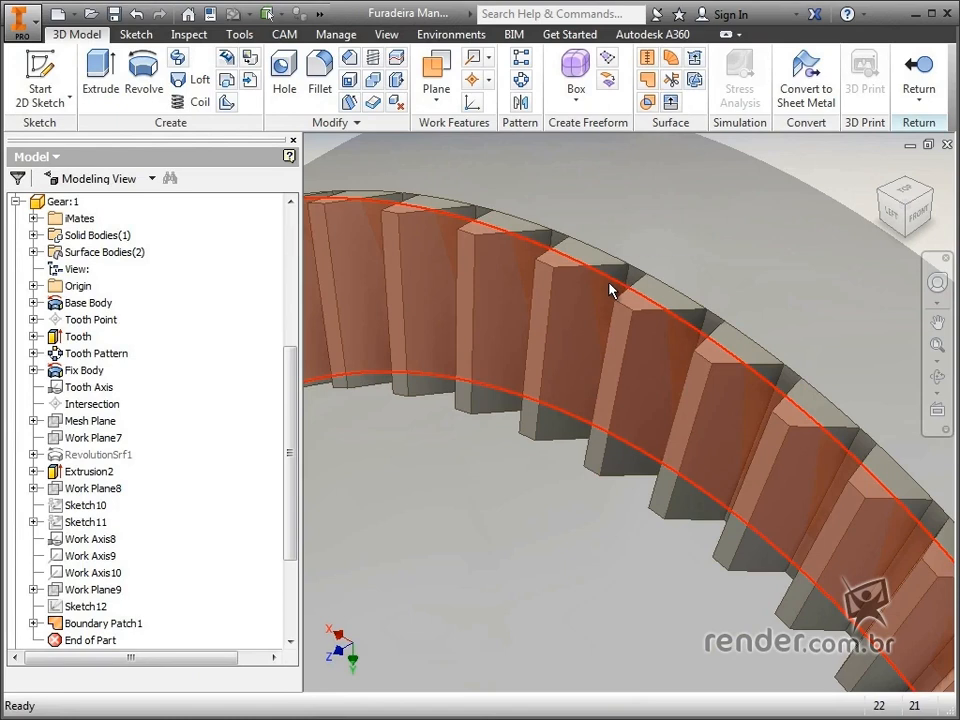
scroll(612, 290, down, 3)
right_click(113, 624)
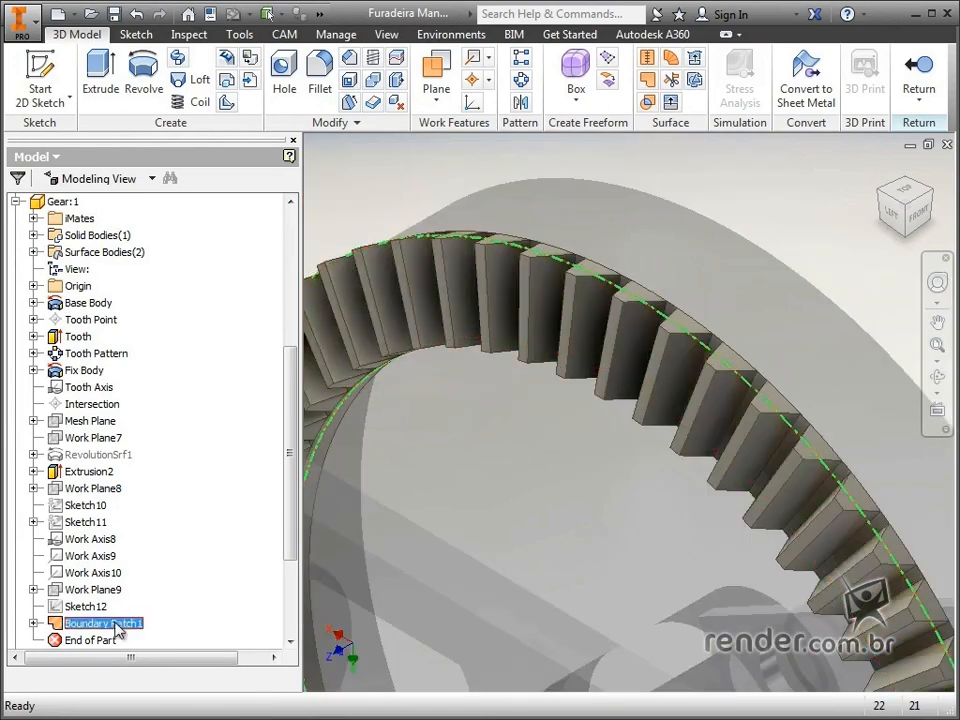
click(160, 717)
scroll(547, 455, down, 3)
scroll(547, 455, down, 4)
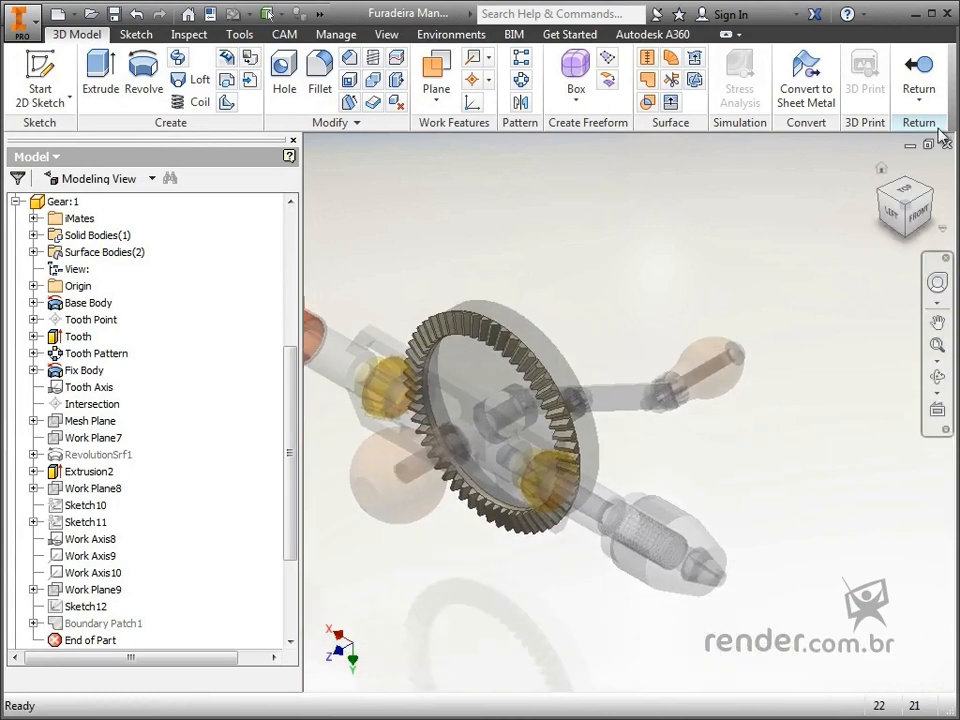
click(918, 72)
- Edit the chuck-side pinion in place, hide its revolved surface, and return to the assembly
scroll(536, 480, up, 3)
middle_drag(534, 477, 575, 246)
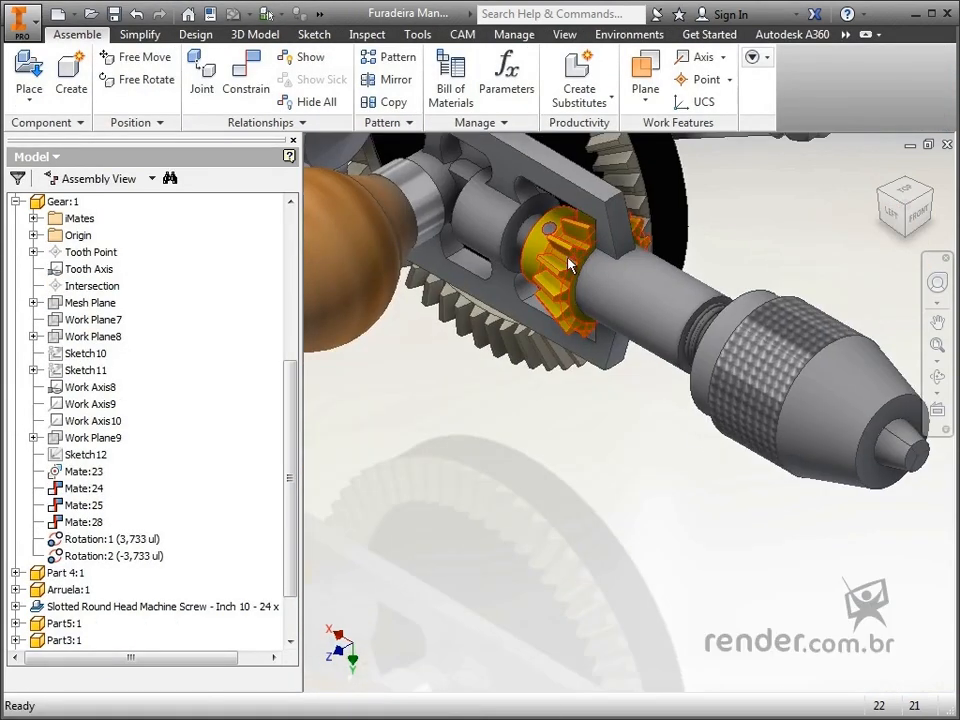
double_click(568, 265)
scroll(214, 390, down, 8)
click(122, 340)
right_click(125, 345)
click(150, 570)
scroll(100, 400, up, 7)
click(16, 253)
click(918, 74)
- Edit the handle-side pinion in place, hide its RevolutionSrf2 surface, and return to the assembly
double_click(506, 280)
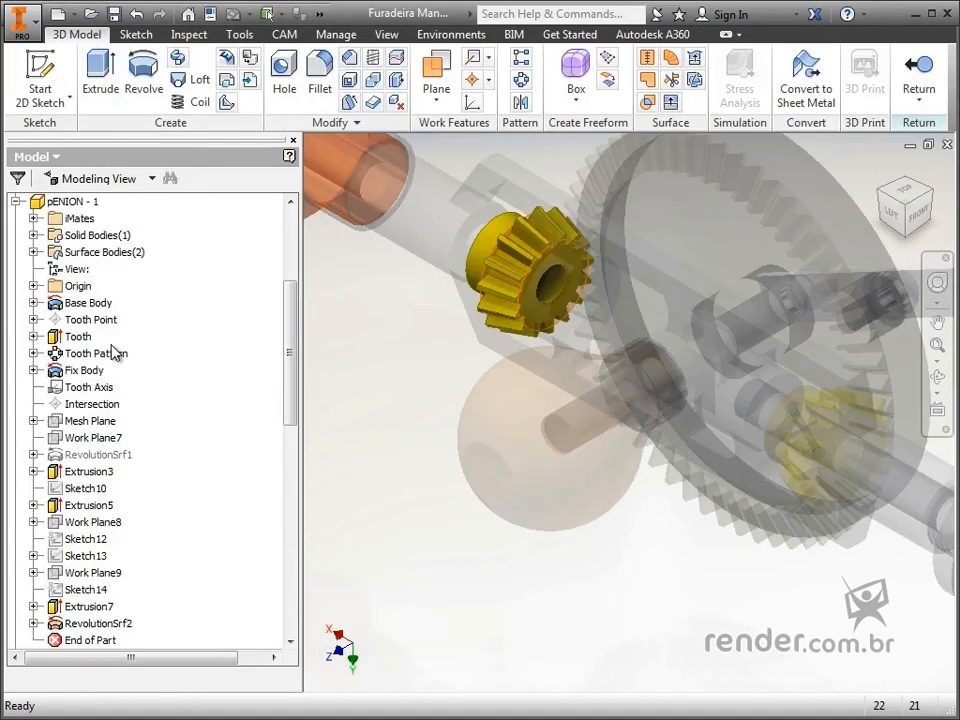
scroll(113, 350, down, 6)
right_click(90, 319)
click(120, 549)
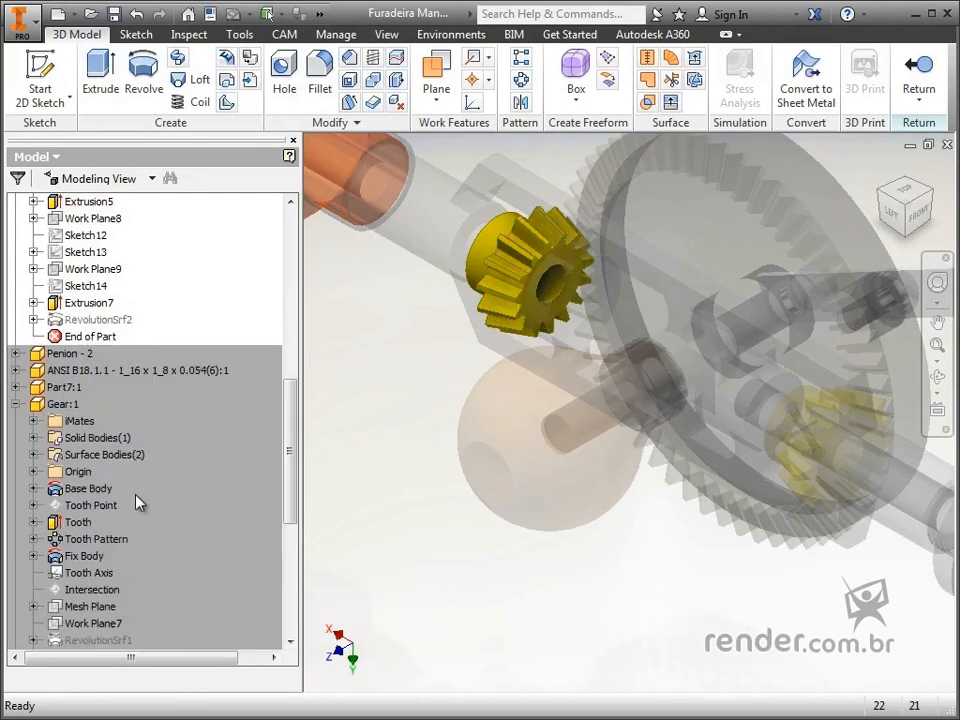
scroll(137, 506, up, 8)
click(16, 306)
click(918, 74)
scroll(440, 458, down, 2)
- Reopen the Dynamic Simulation environment and set the simulation's final time to 2 s
click(628, 34)
click(47, 104)
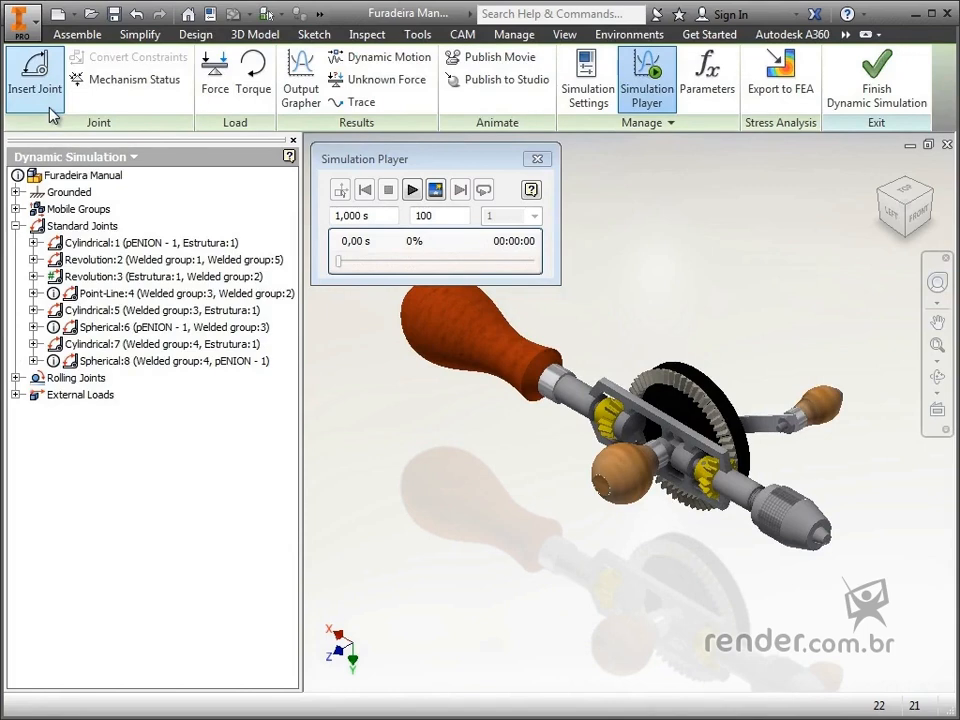
click(370, 166)
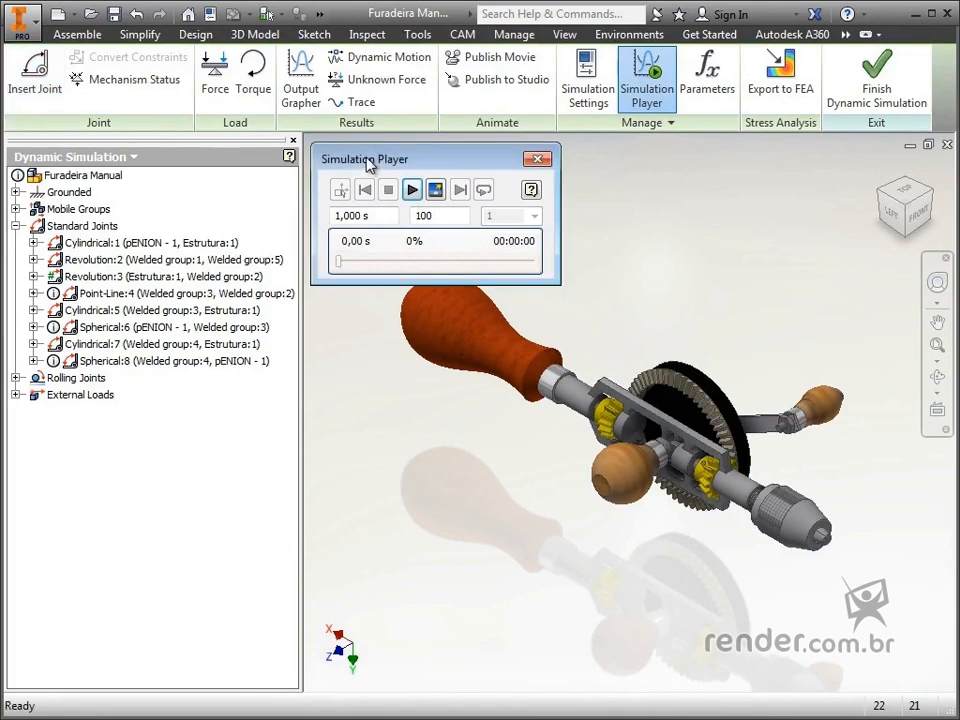
click(350, 216)
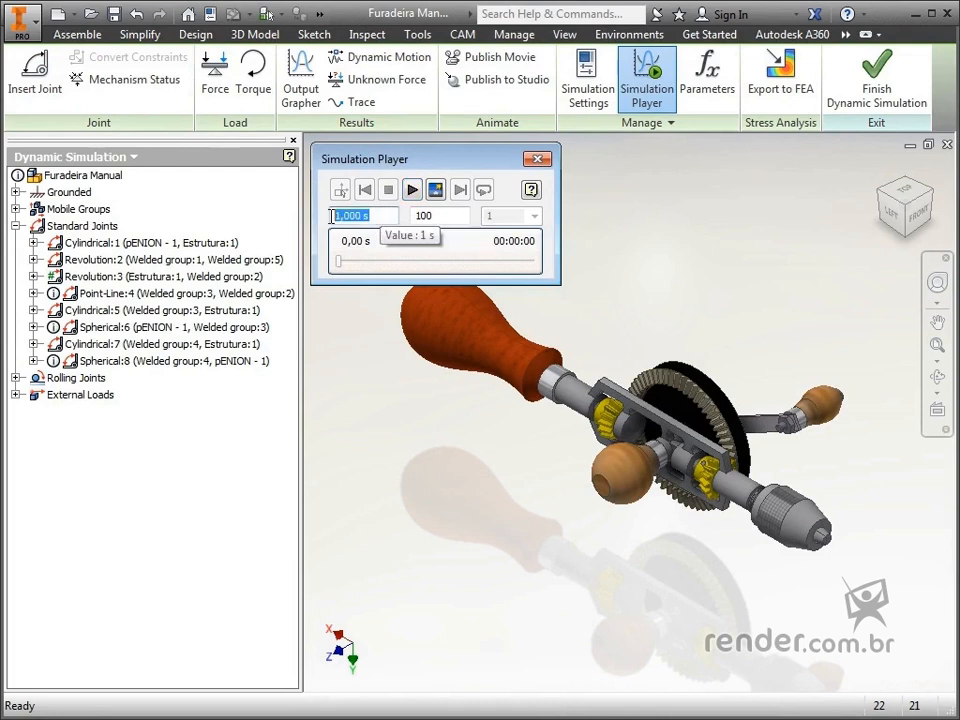
text(2)
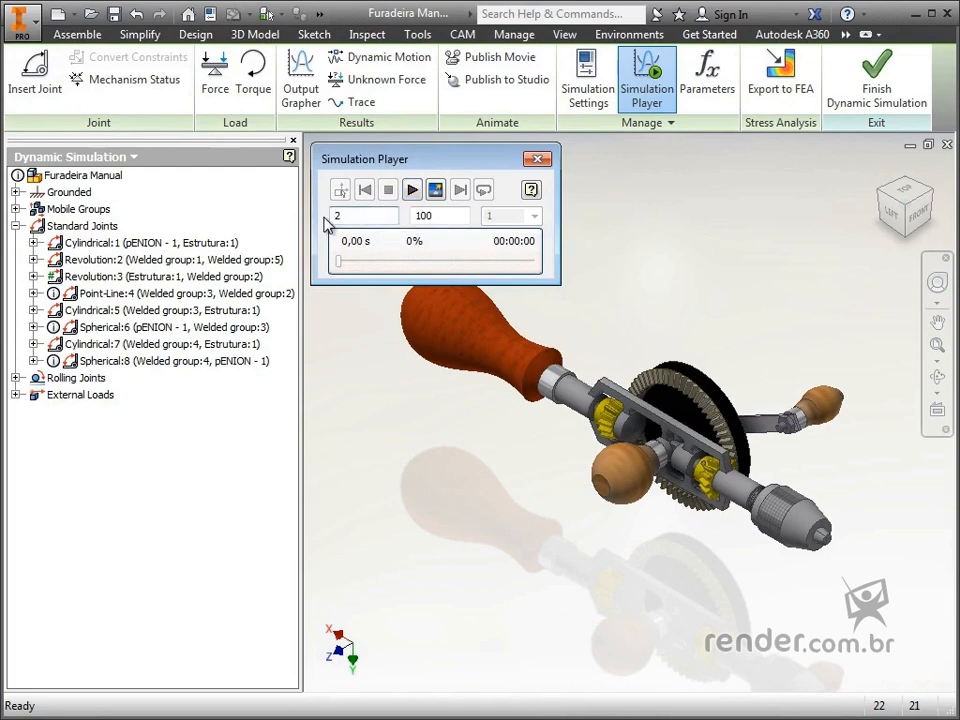
key(Return)
- Run the simulation to its end and replay it from the start
click(415, 192)
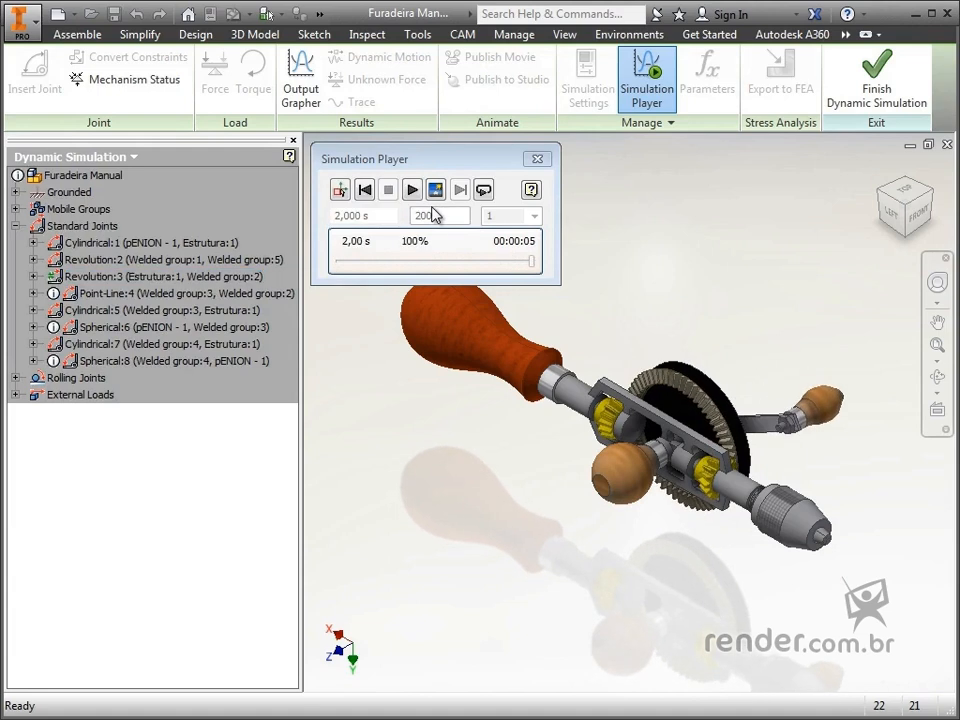
click(366, 191)
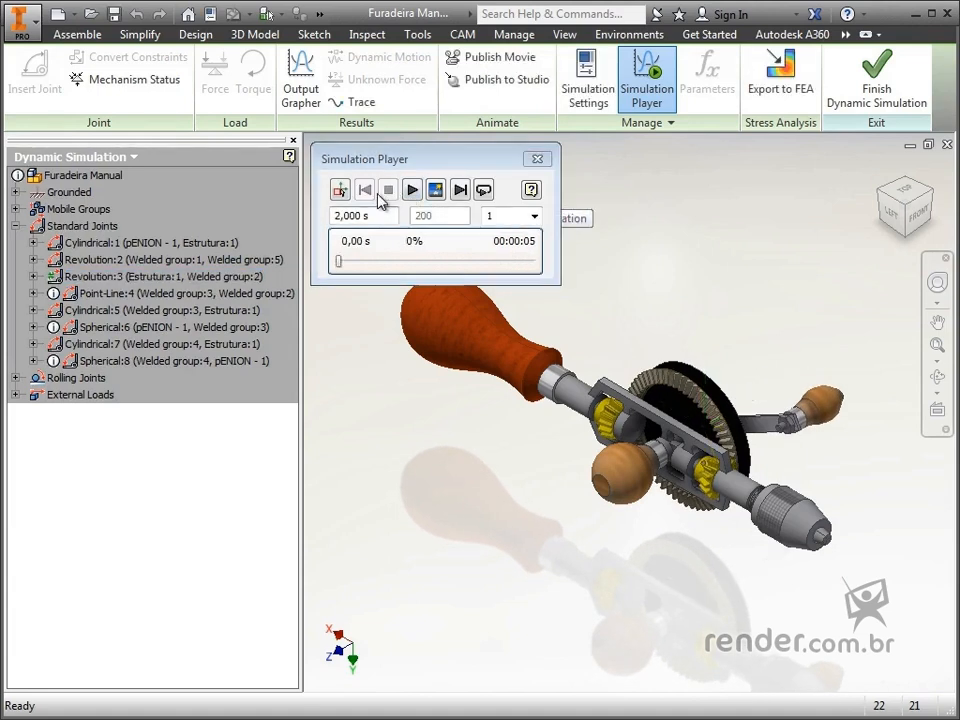
click(410, 192)
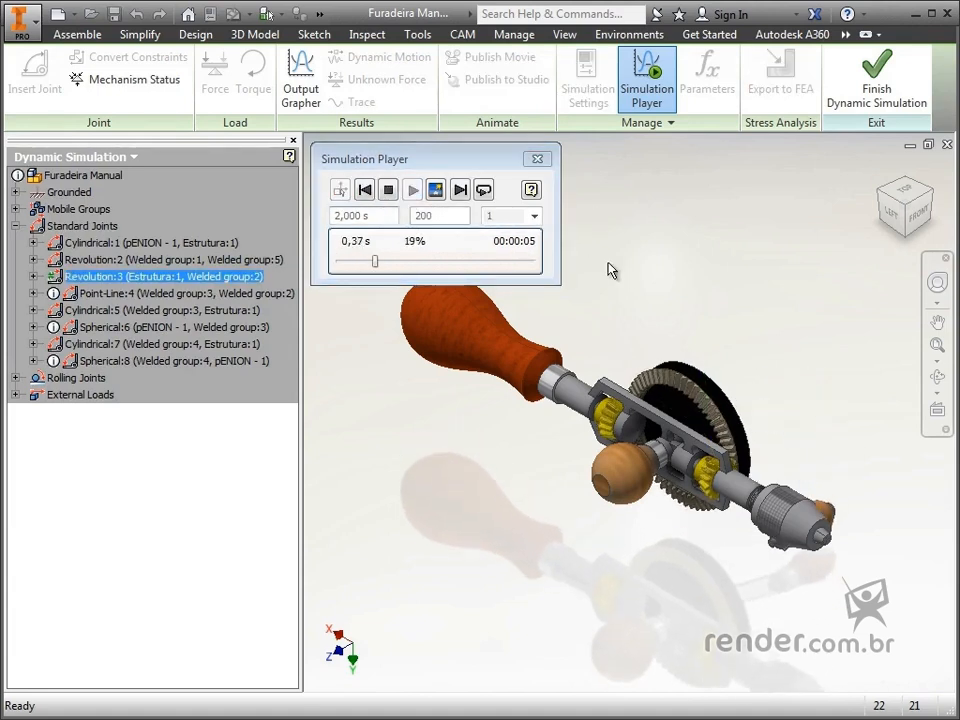
- Open the Output Grapher and plot position P[2] of the Cylindrical:1 joint
click(300, 88)
drag(371, 165, 393, 168)
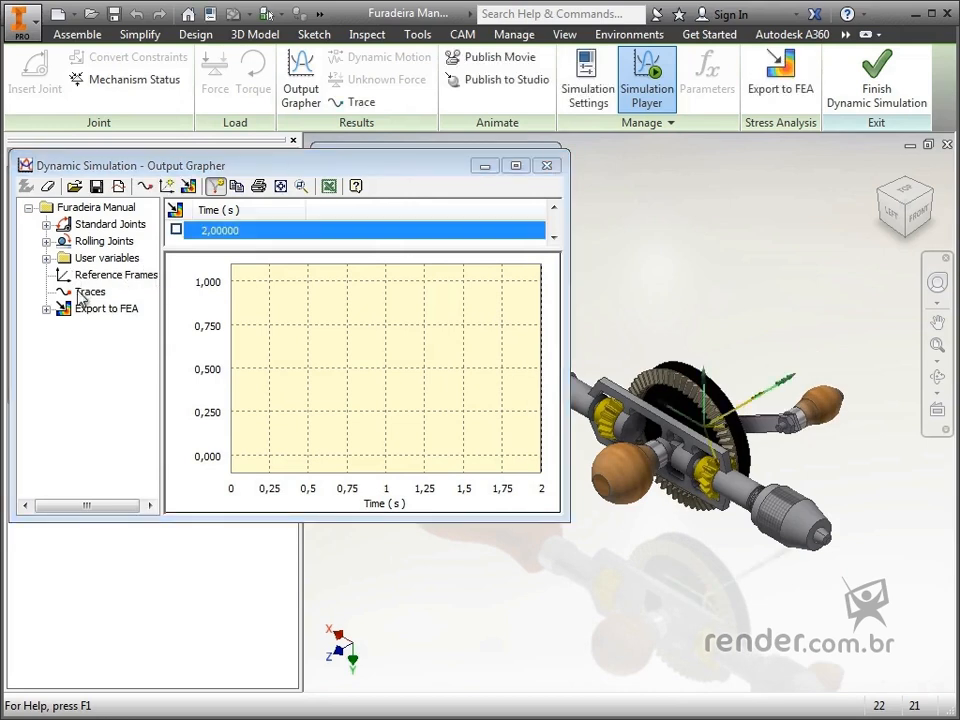
click(47, 226)
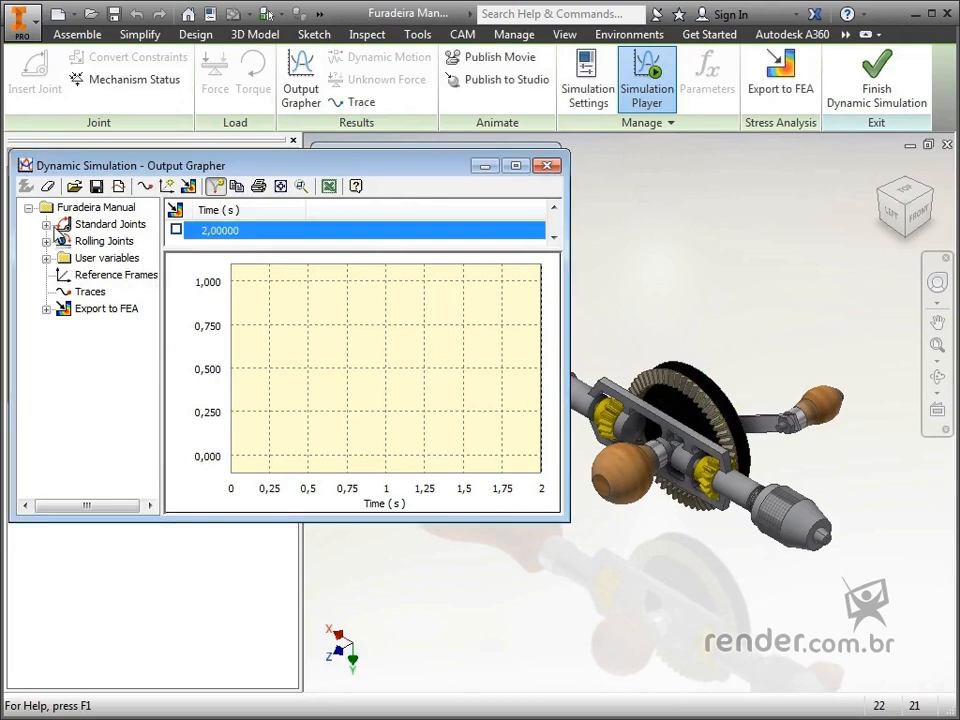
click(47, 225)
click(64, 241)
click(82, 258)
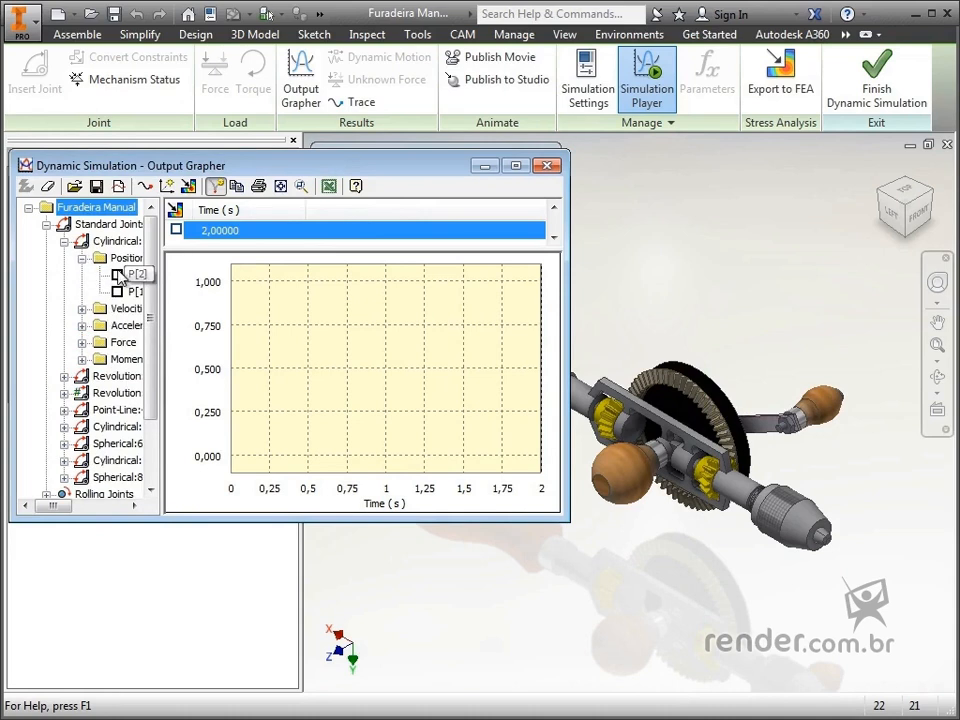
click(117, 274)
- Add position P[1] of the Revolution:3 joint to the graph
click(64, 393)
click(82, 393)
click(117, 410)
- Add the overall Force and Moment curves of the first rolling cone joint to the graph
scroll(105, 405, down, 4)
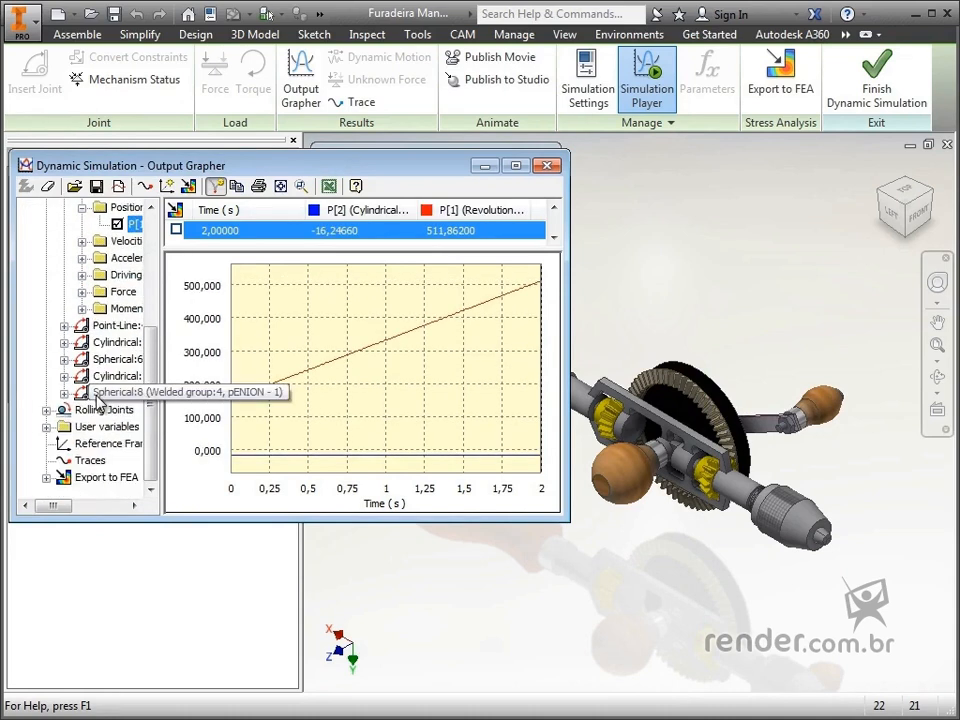
click(46, 410)
click(64, 427)
click(82, 444)
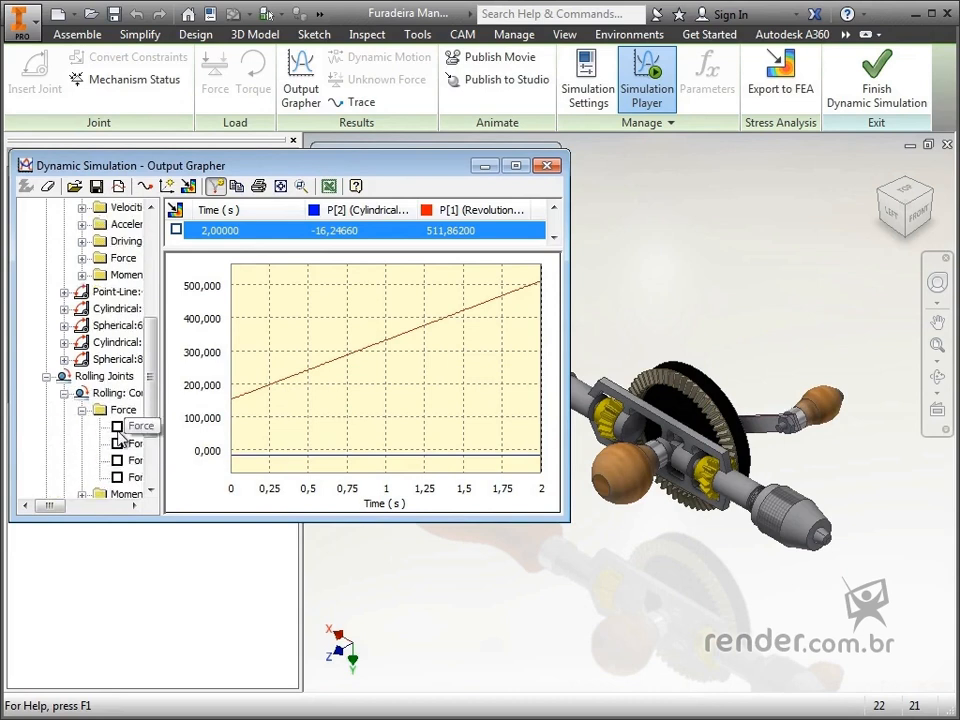
click(117, 427)
scroll(119, 432, down, 2)
click(82, 393)
click(117, 410)
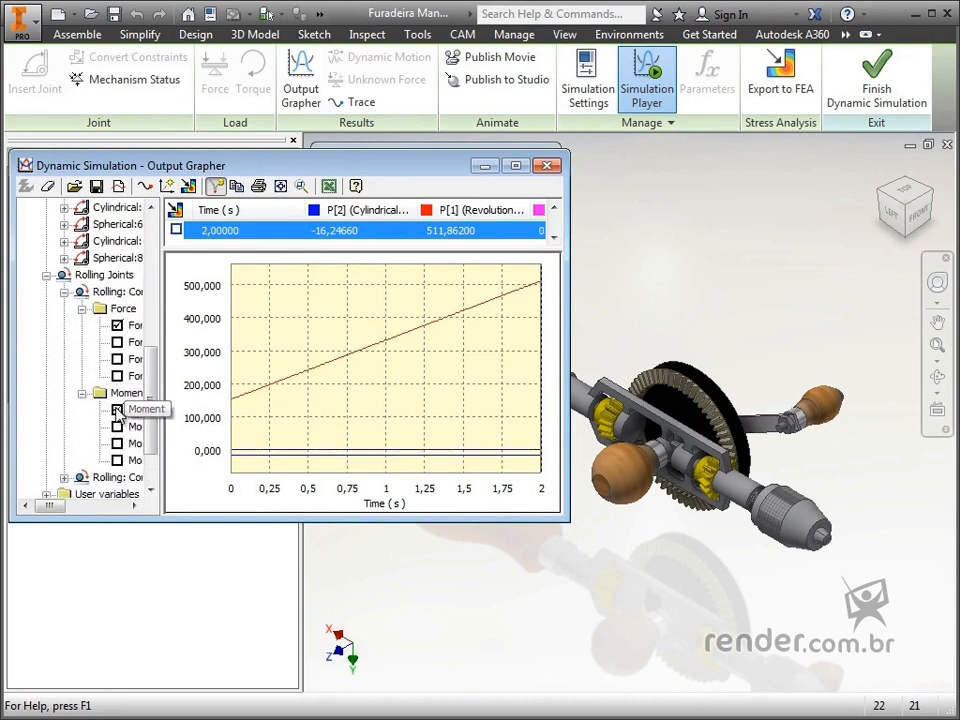
- Rewind the simulation and replay it alongside the graph to follow the plotted curves over time
click(369, 150)
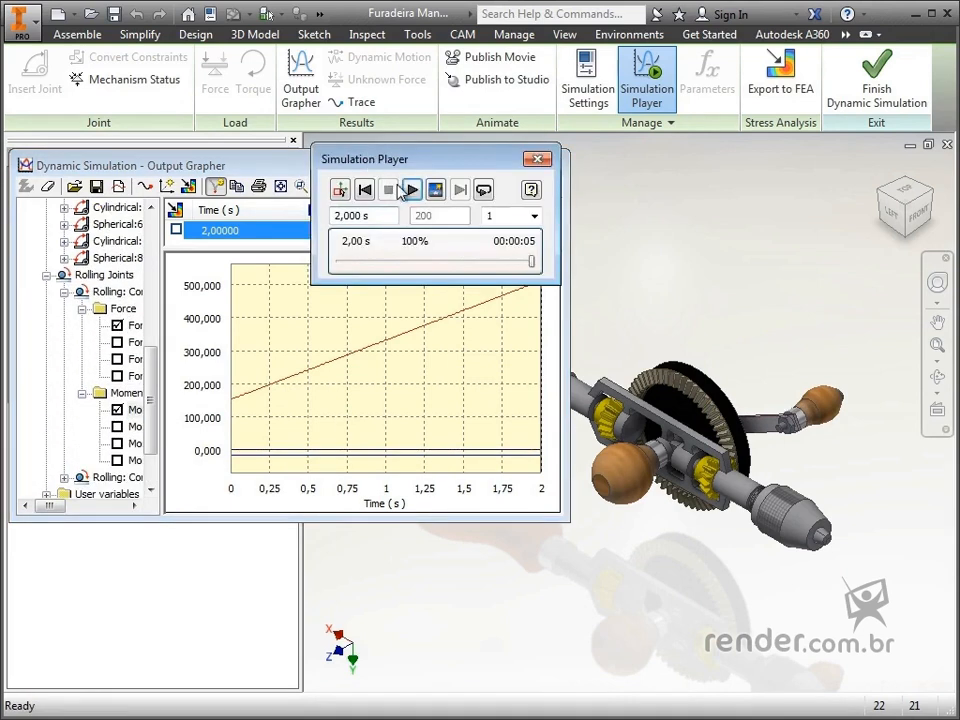
click(366, 189)
click(411, 190)
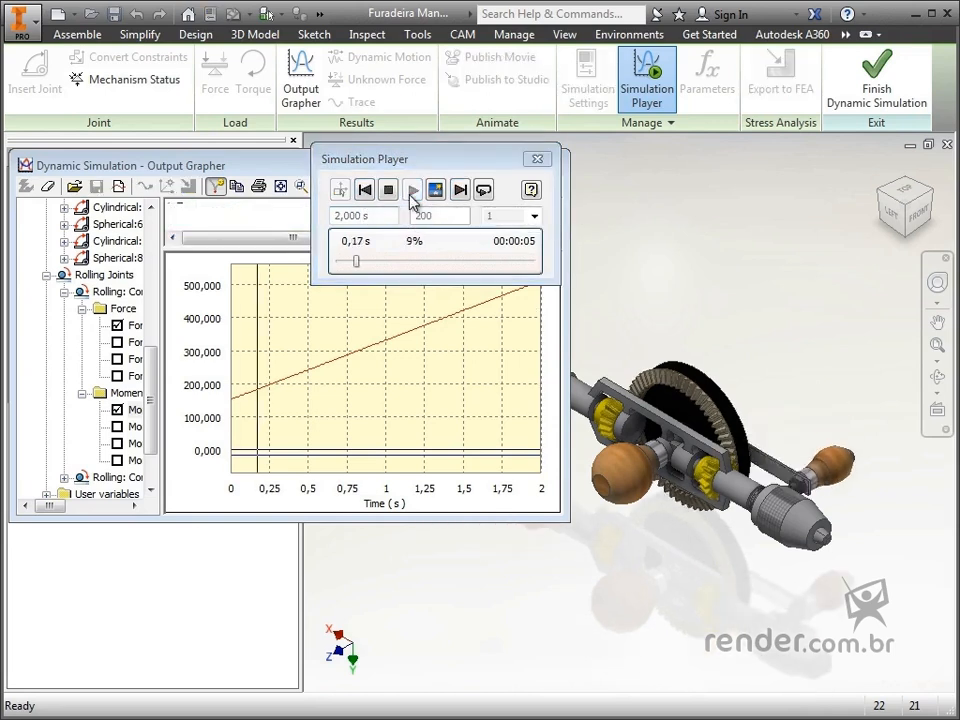